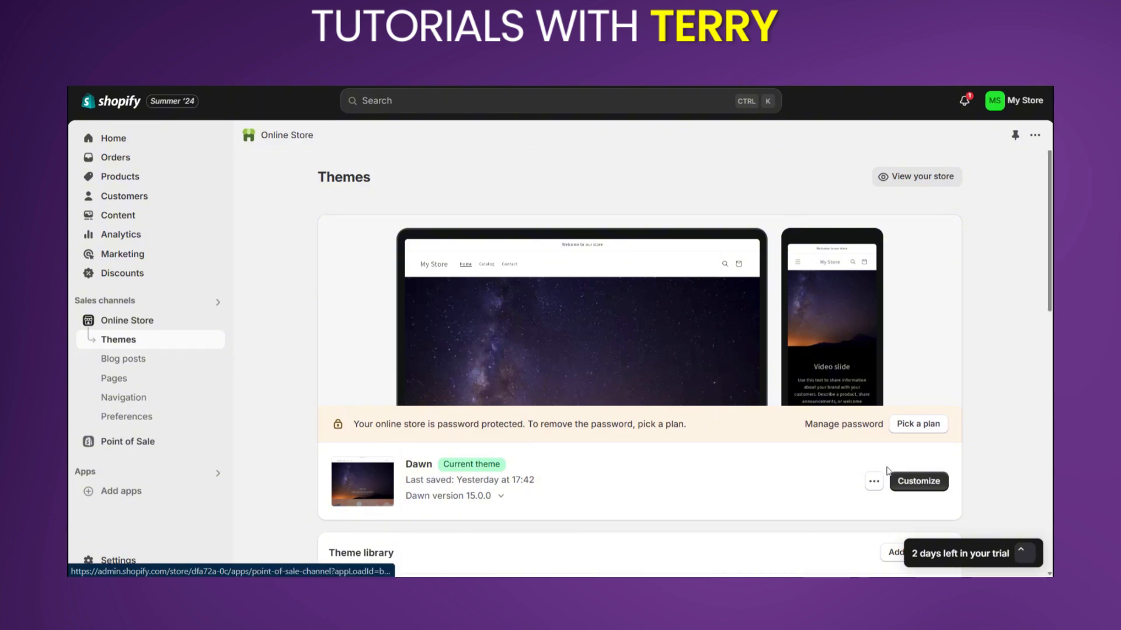
Open the Dawn theme for customizing and add a second Image banner section to the home page template.
{"action": "left_click", "coordinate": [921, 482]}
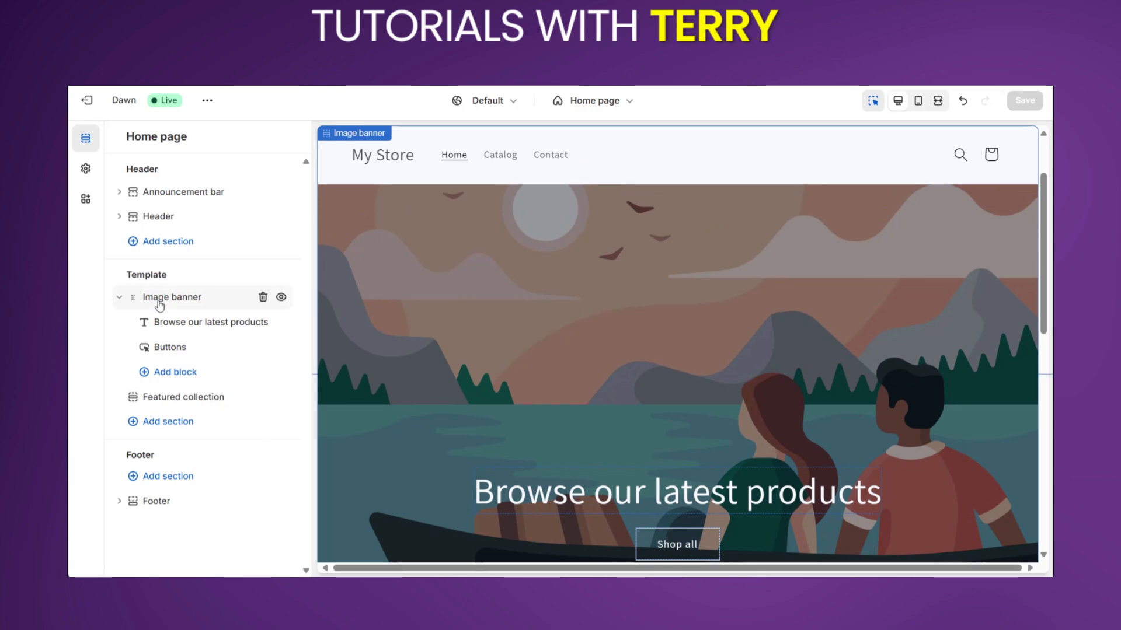
{"action": "left_click", "coordinate": [134, 429]}
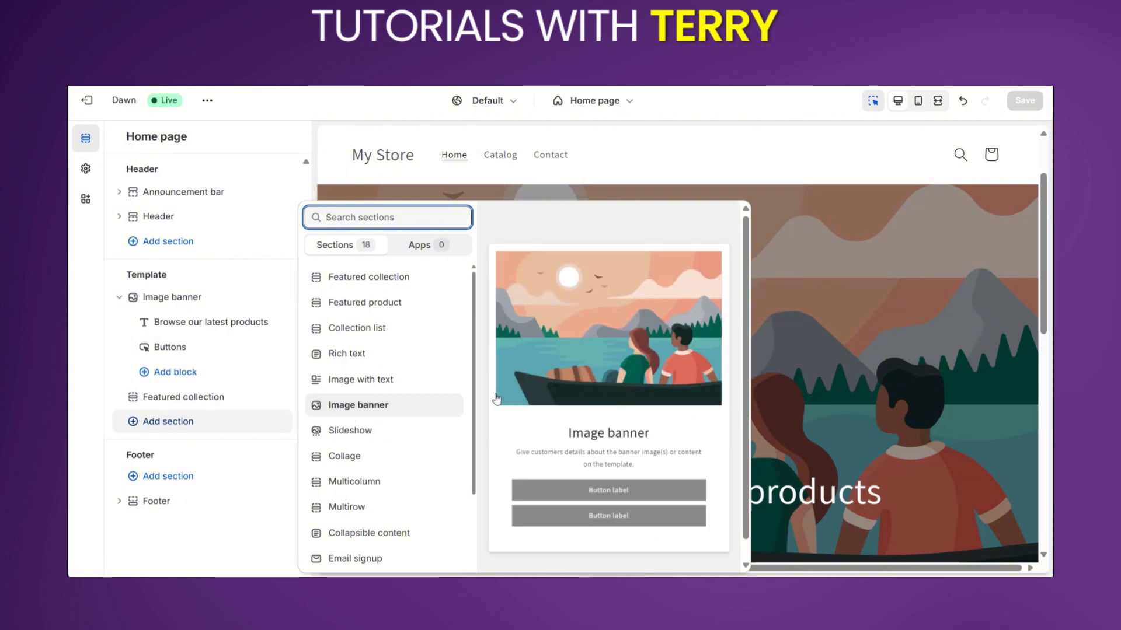
{"action": "left_click", "coordinate": [350, 410]}
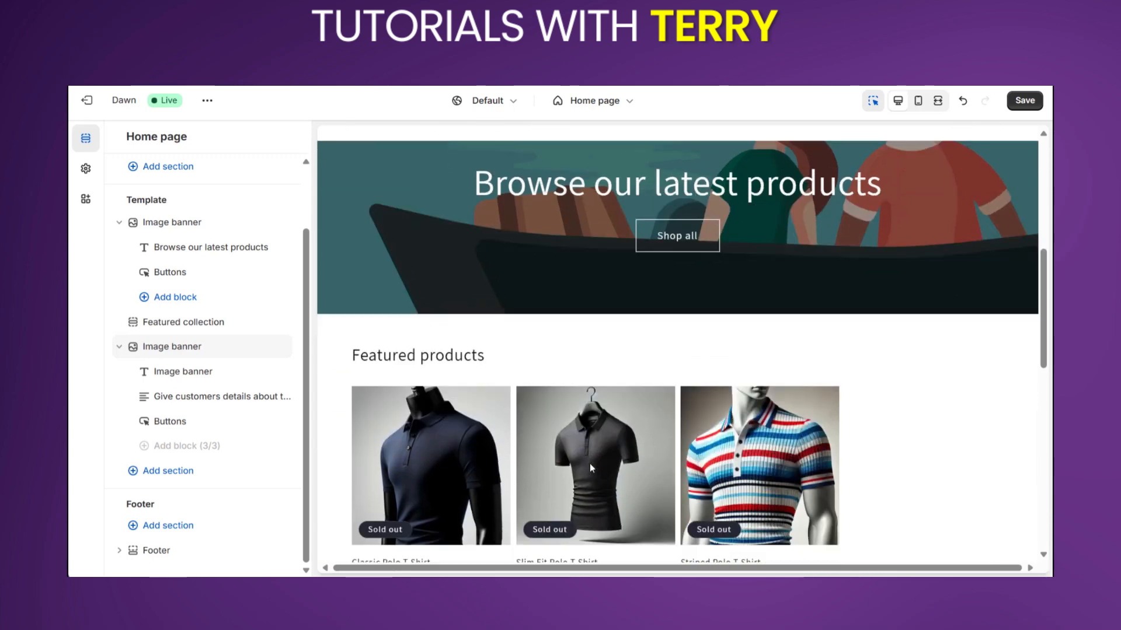
Move the Featured collection section below the newly added image banner and check the section order in the preview.
{"action": "scroll", "coordinate": [588, 453], "scroll_direction": "up", "scroll_amount": 5}
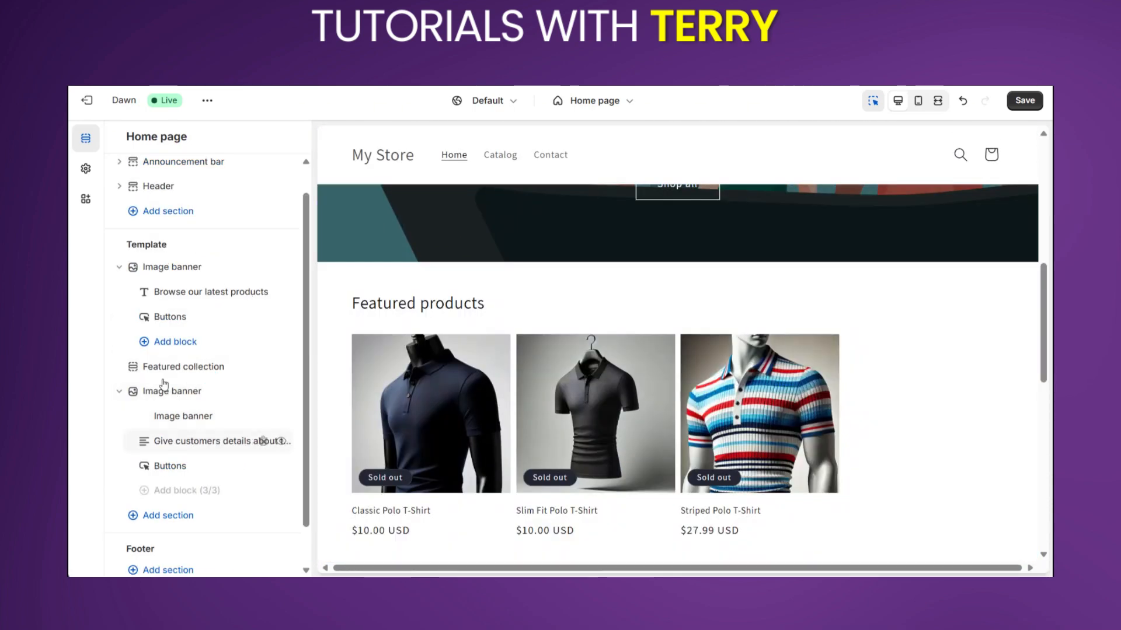
{"action": "mouse_move", "coordinate": [164, 372]}
{"action": "left_click_drag", "start_coordinate": [164, 372], "coordinate": [175, 467]}
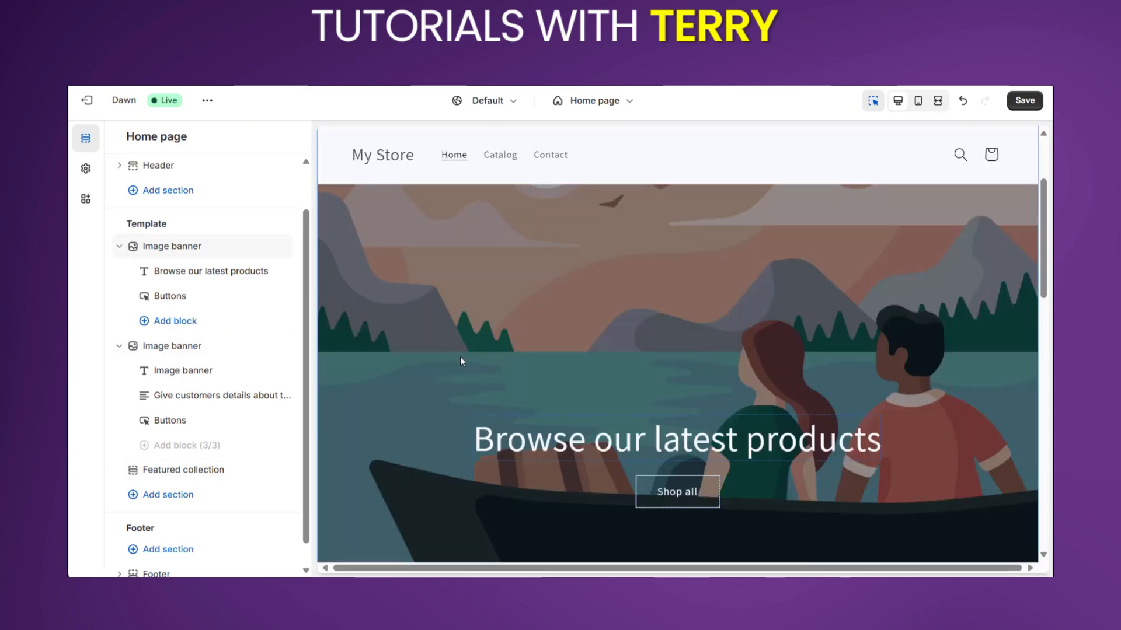
{"action": "scroll", "coordinate": [460, 356], "scroll_direction": "down", "scroll_amount": 5}
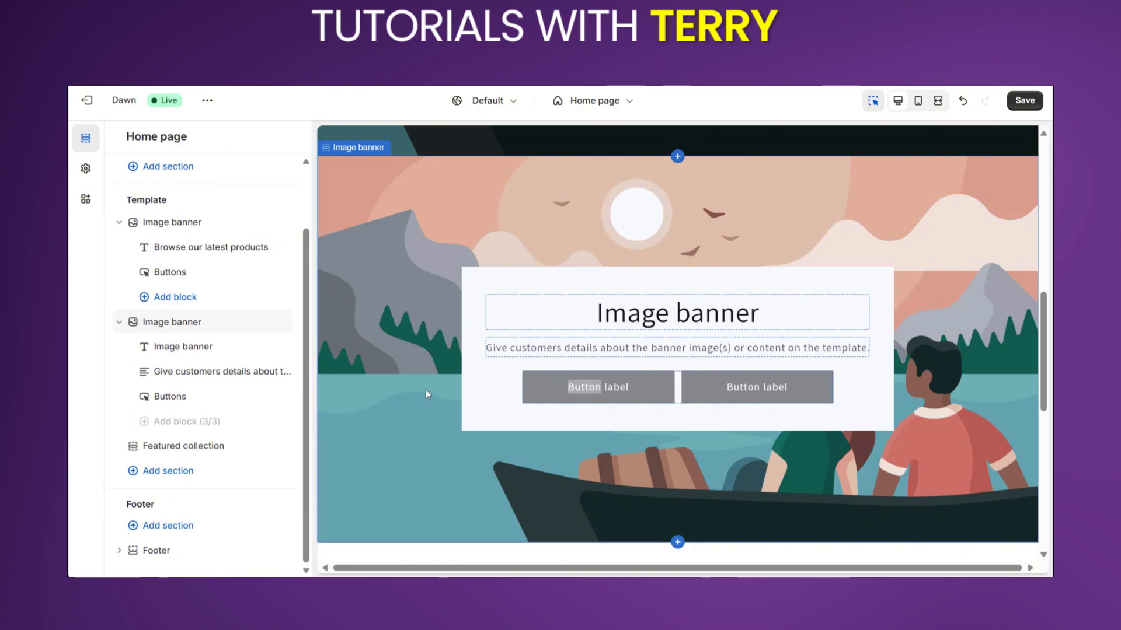
{"action": "scroll", "coordinate": [403, 360], "scroll_direction": "up", "scroll_amount": 5}
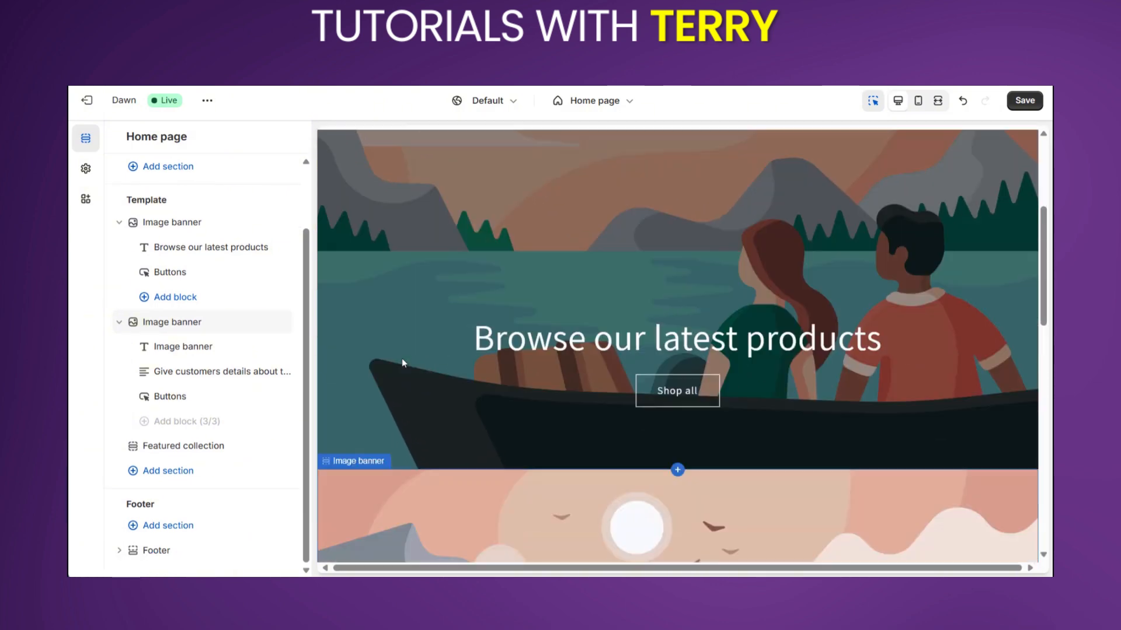
{"action": "scroll", "coordinate": [402, 361], "scroll_direction": "down", "scroll_amount": 4}
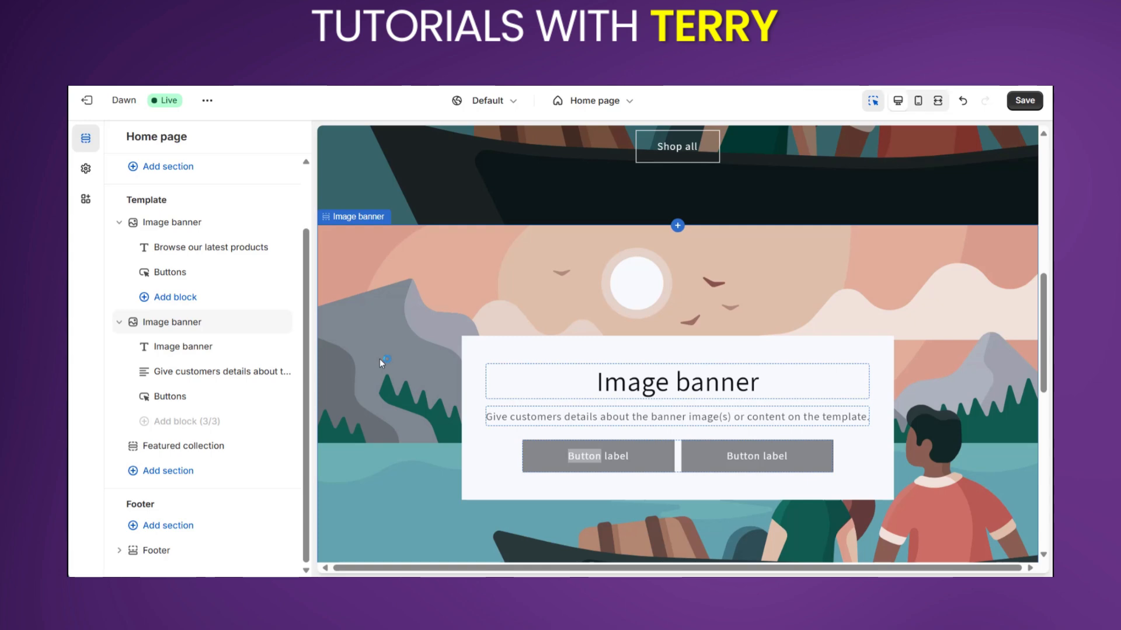
Set the second image banner's first image to the free stock photo of the man in the brown hat.
{"action": "left_click", "coordinate": [381, 363]}
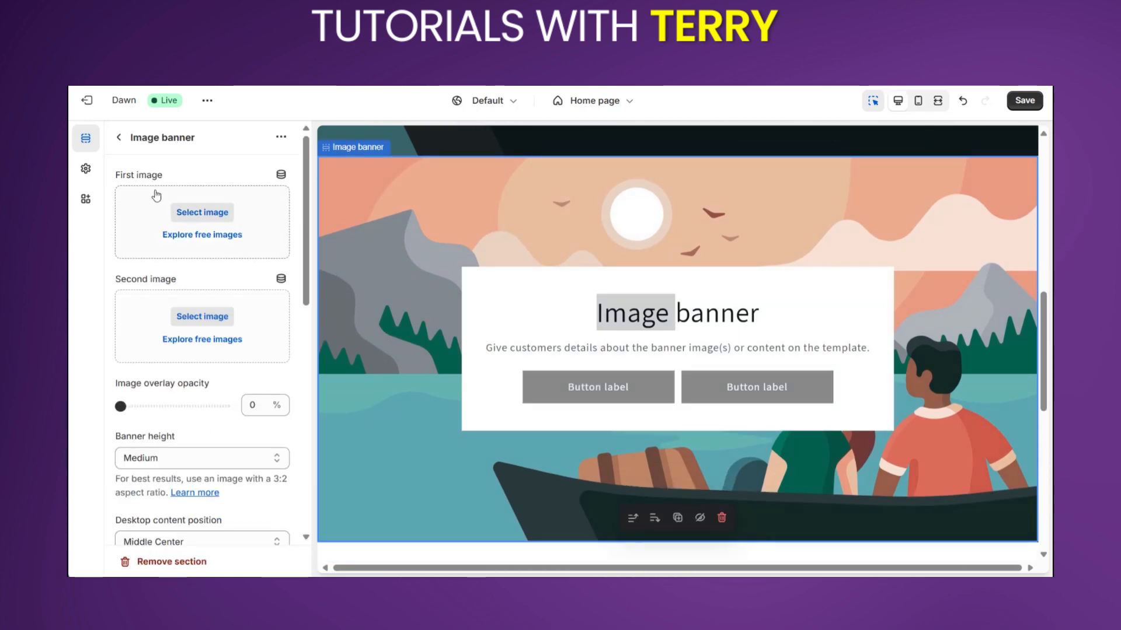
{"action": "left_click", "coordinate": [188, 236]}
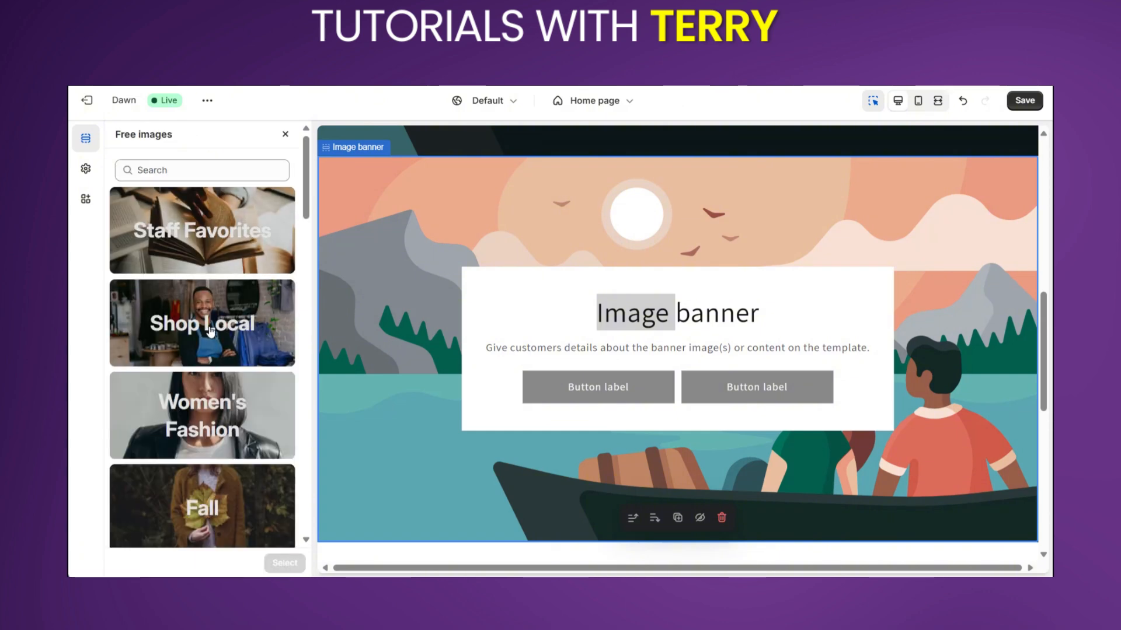
{"action": "scroll", "coordinate": [211, 331], "scroll_direction": "down", "scroll_amount": 2}
{"action": "left_click", "coordinate": [238, 472]}
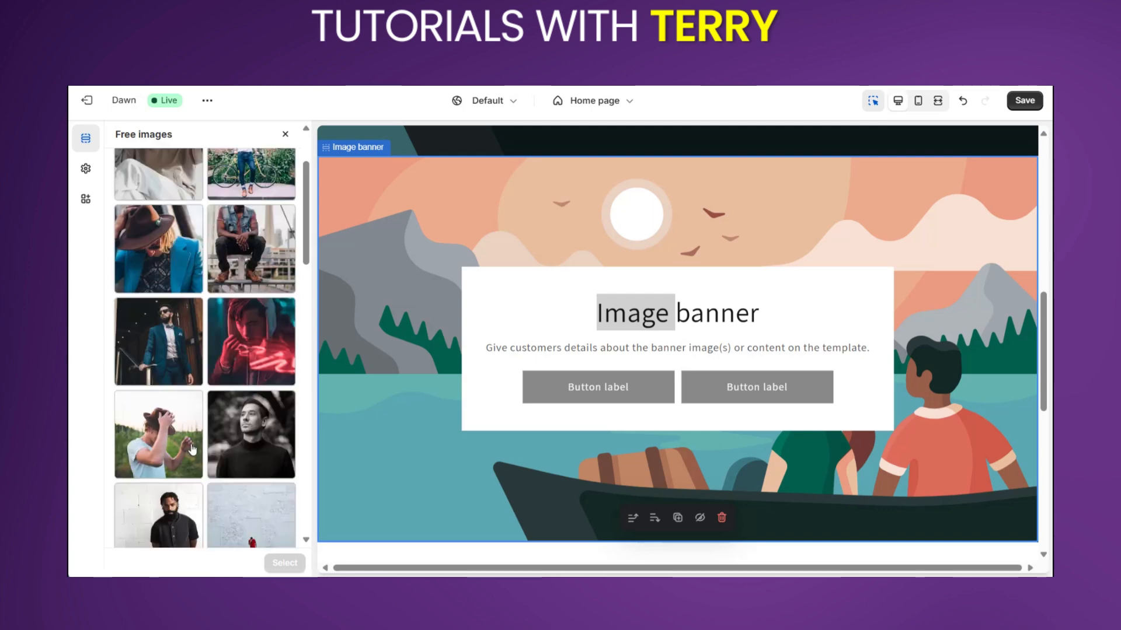
{"action": "left_click", "coordinate": [187, 450]}
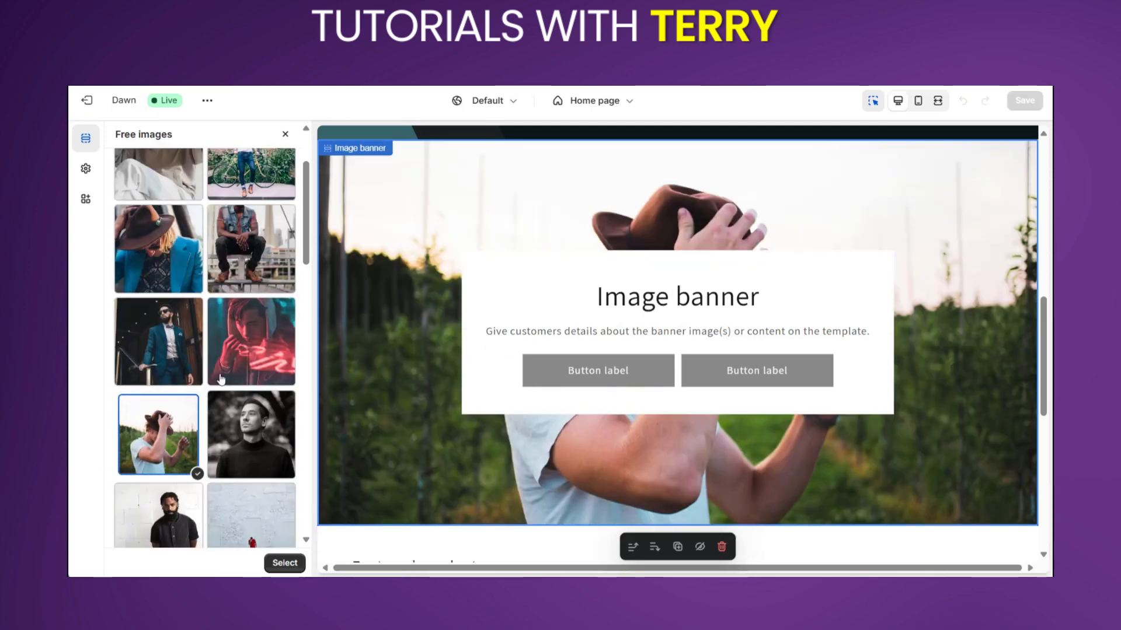
{"action": "scroll", "coordinate": [221, 381], "scroll_direction": "down", "scroll_amount": 1}
{"action": "scroll", "coordinate": [220, 381], "scroll_direction": "down", "scroll_amount": 3}
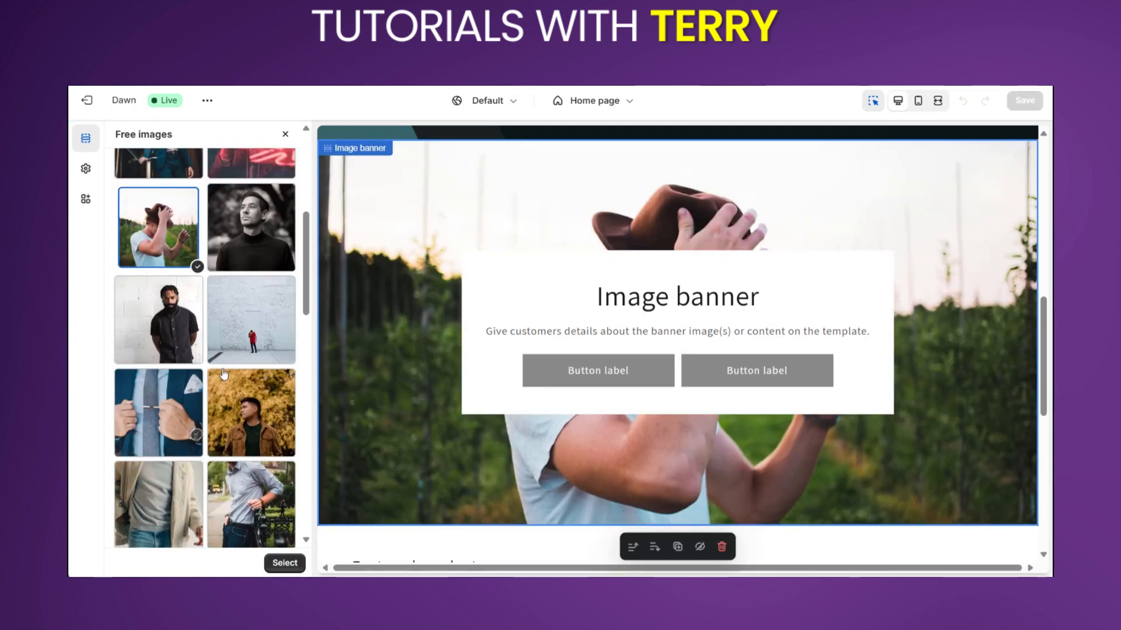
{"action": "left_click", "coordinate": [285, 563]}
{"action": "left_click", "coordinate": [119, 137]}
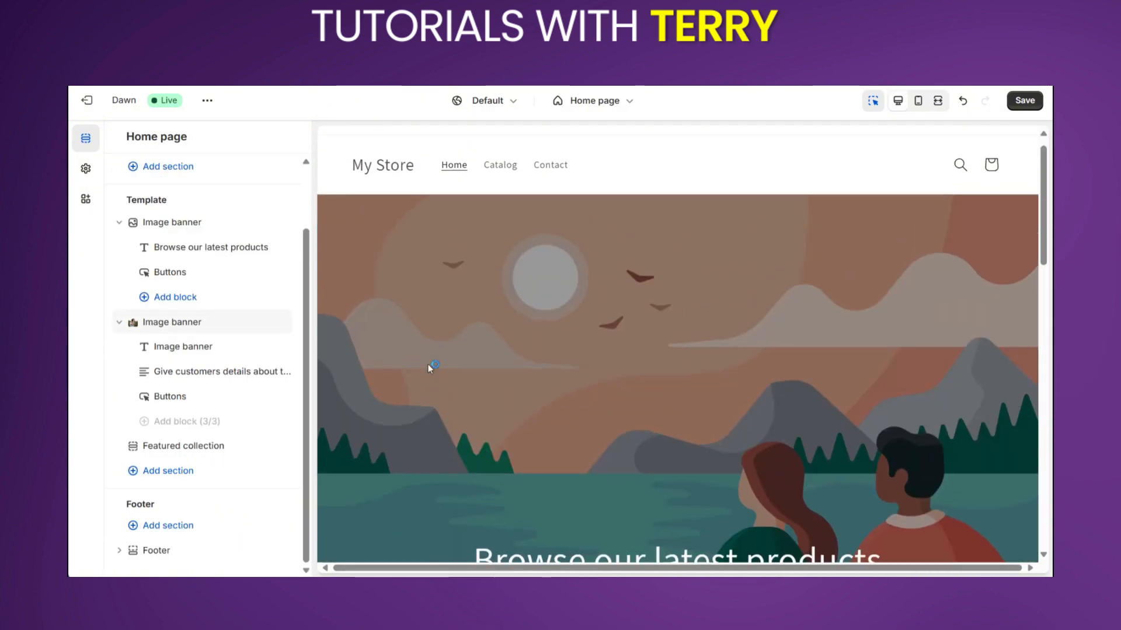
Set the upper image banner's first image to the free photo of a blue suit with a wristwatch and cufflink.
{"action": "scroll", "coordinate": [429, 369], "scroll_direction": "down", "scroll_amount": 3}
{"action": "scroll", "coordinate": [430, 369], "scroll_direction": "up", "scroll_amount": 2}
{"action": "left_click", "coordinate": [186, 223]}
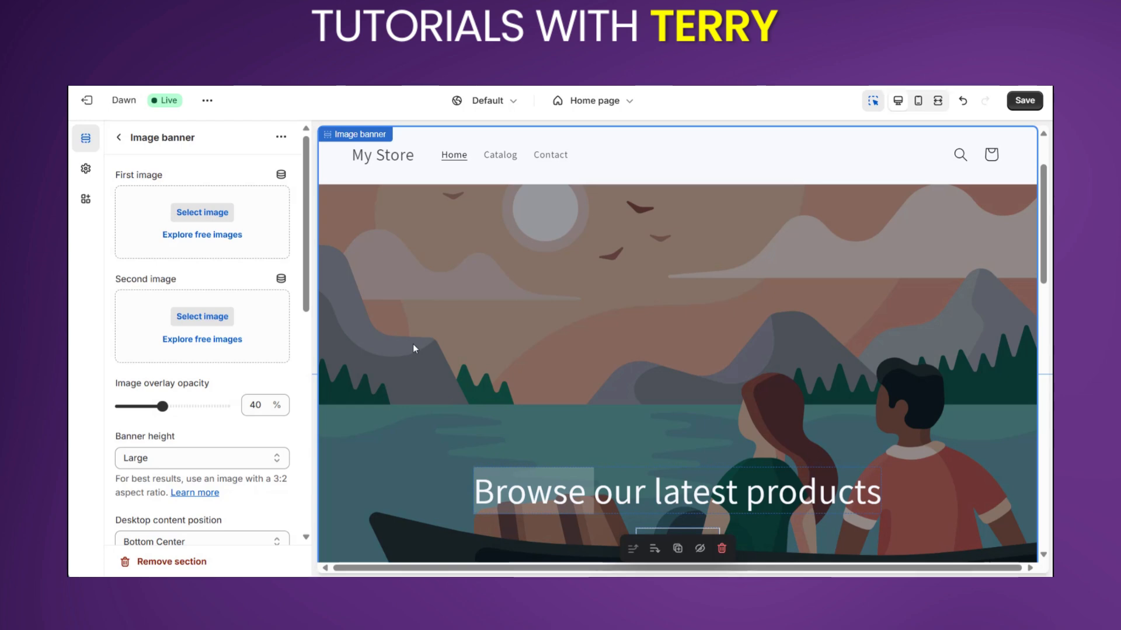
{"action": "left_click", "coordinate": [204, 239]}
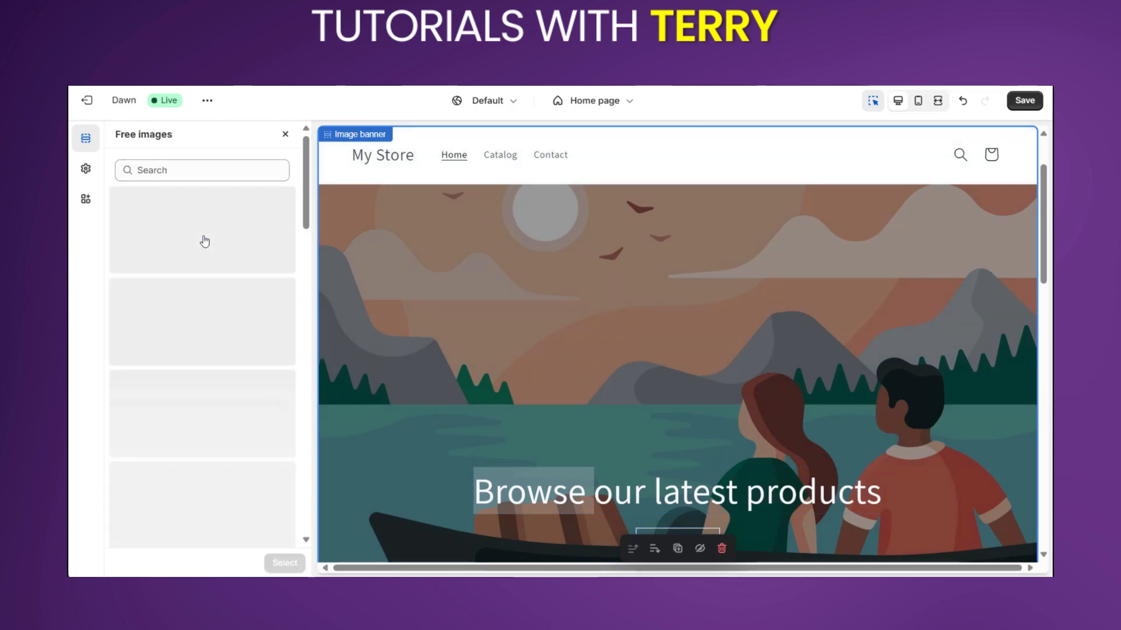
{"action": "scroll", "coordinate": [195, 357], "scroll_direction": "down", "scroll_amount": 5}
{"action": "left_click", "coordinate": [194, 357]}
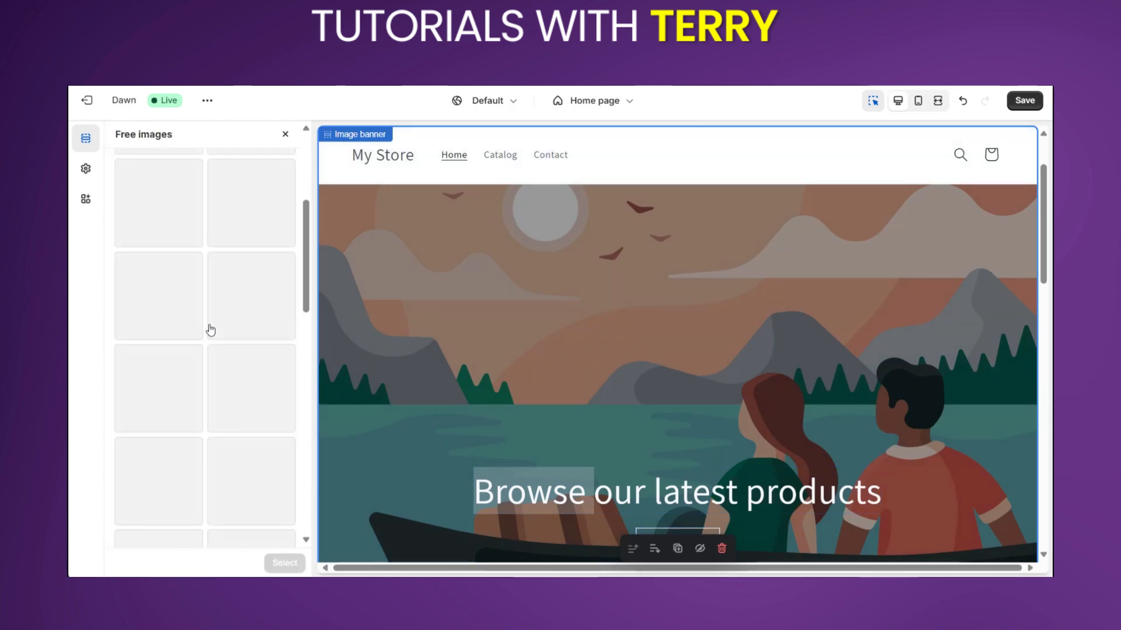
{"action": "scroll", "coordinate": [237, 415], "scroll_direction": "down", "scroll_amount": 5}
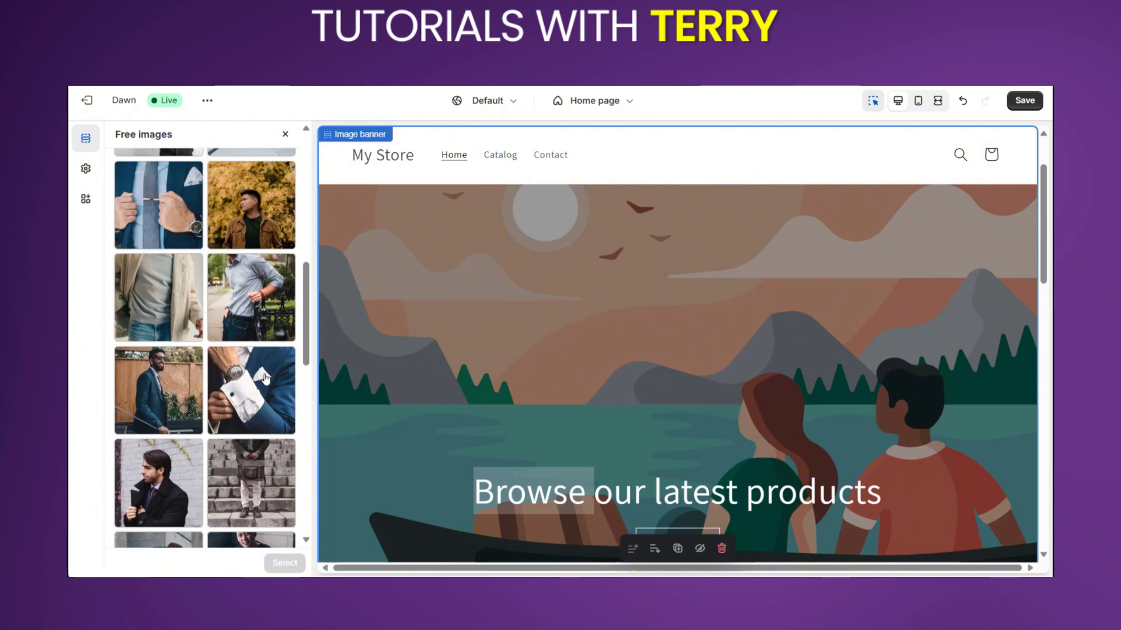
{"action": "left_click", "coordinate": [267, 385]}
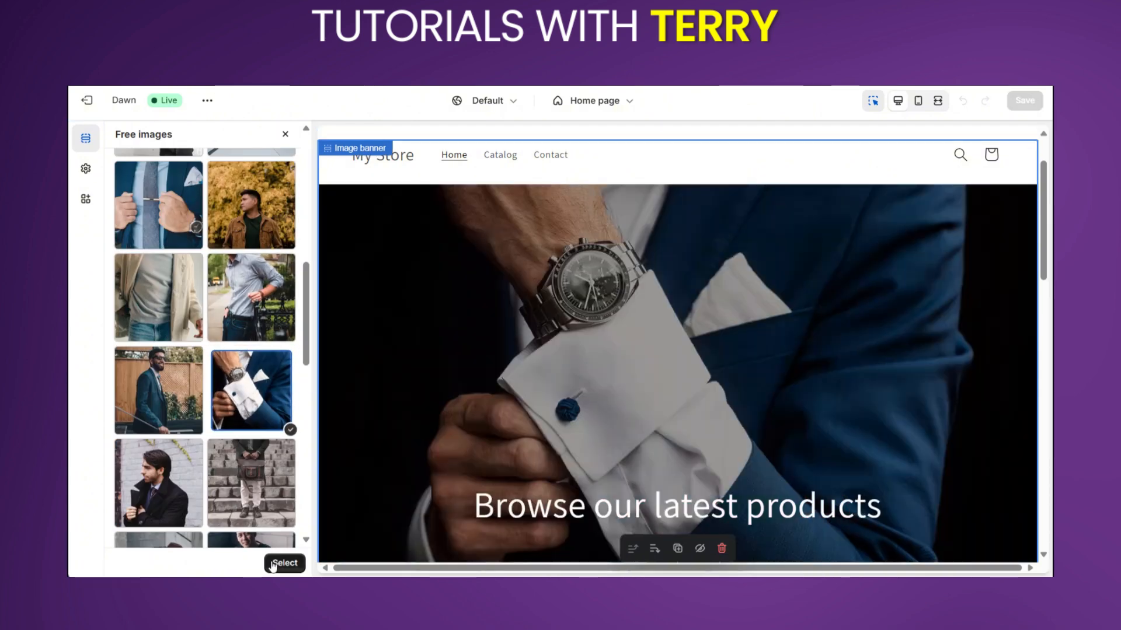
{"action": "left_click", "coordinate": [276, 563]}
{"action": "left_click", "coordinate": [119, 139]}
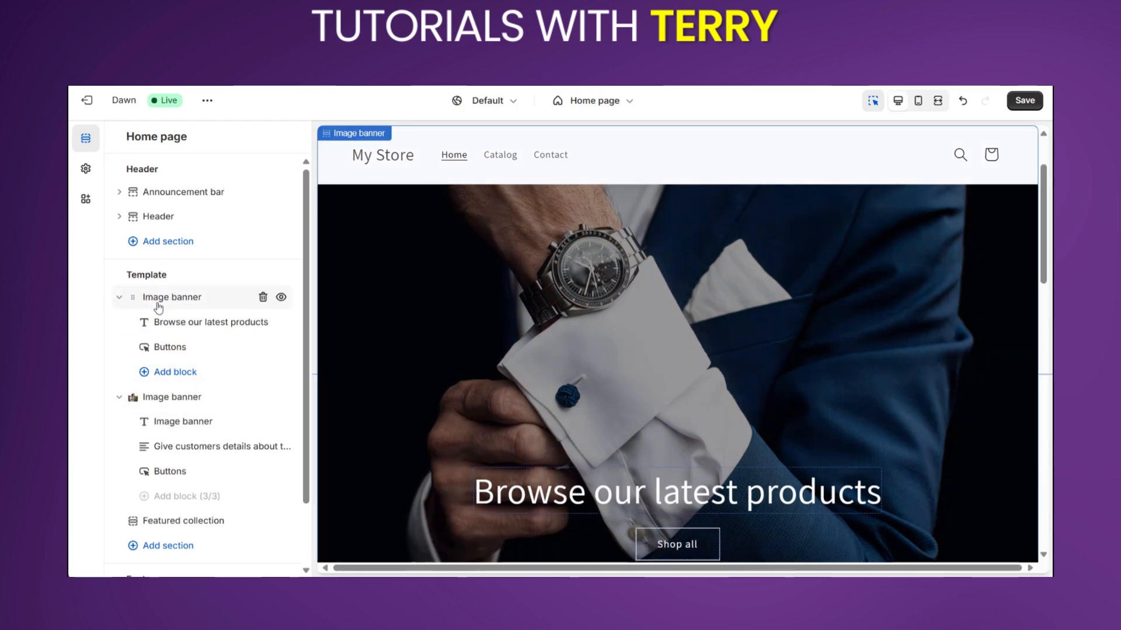
Remove the Buttons block and the description text block from the second image banner.
{"action": "left_click", "coordinate": [194, 401]}
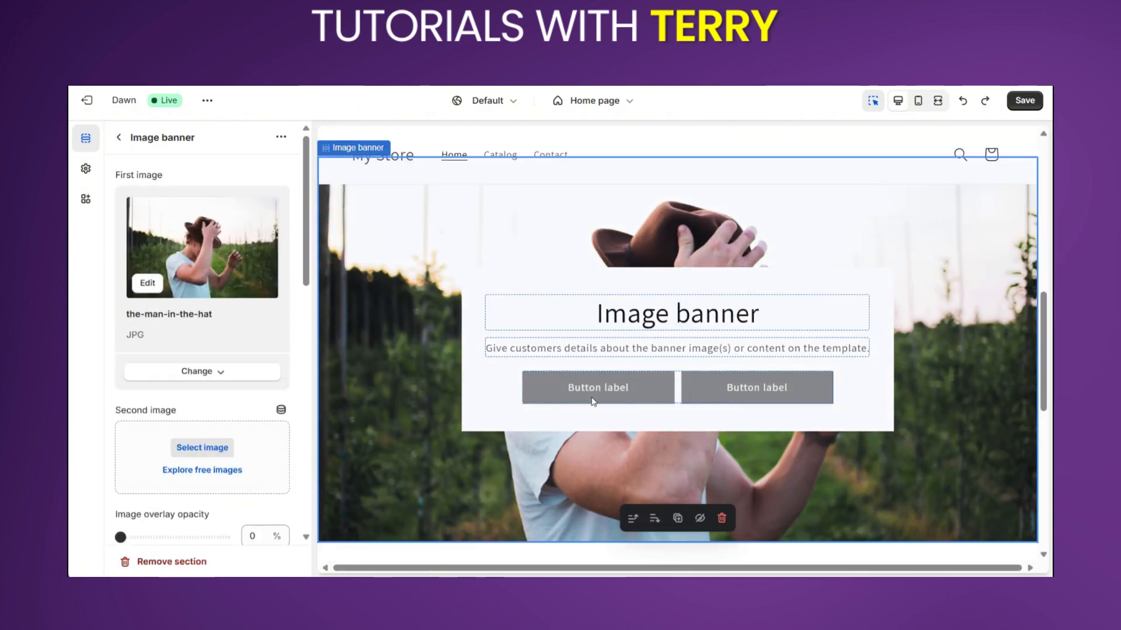
{"action": "left_click", "coordinate": [593, 402]}
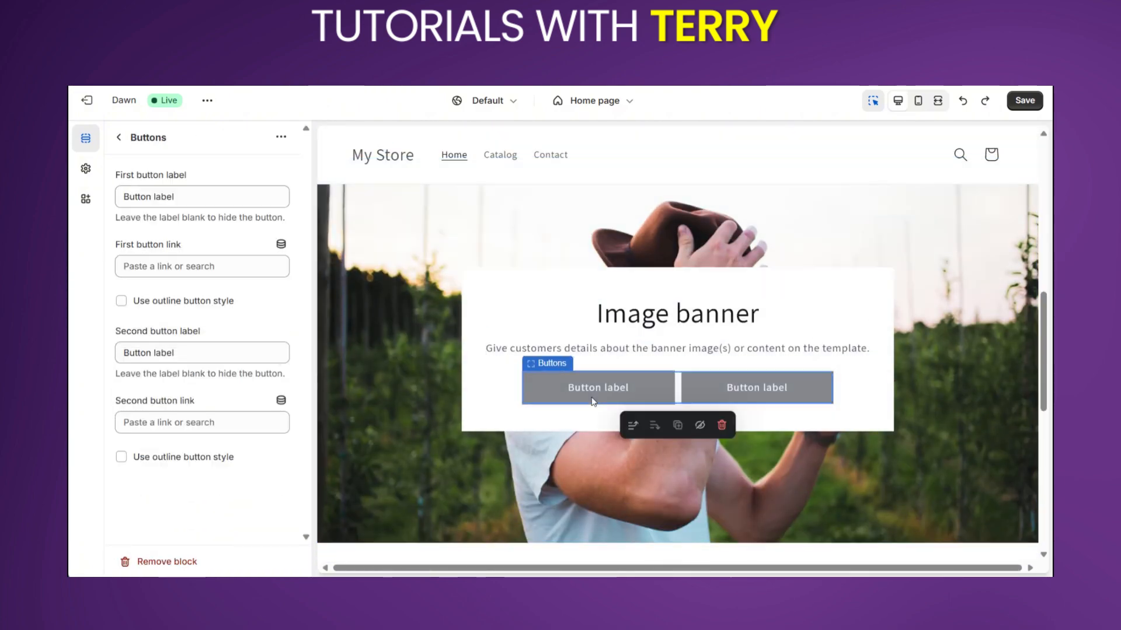
{"action": "left_click", "coordinate": [724, 424]}
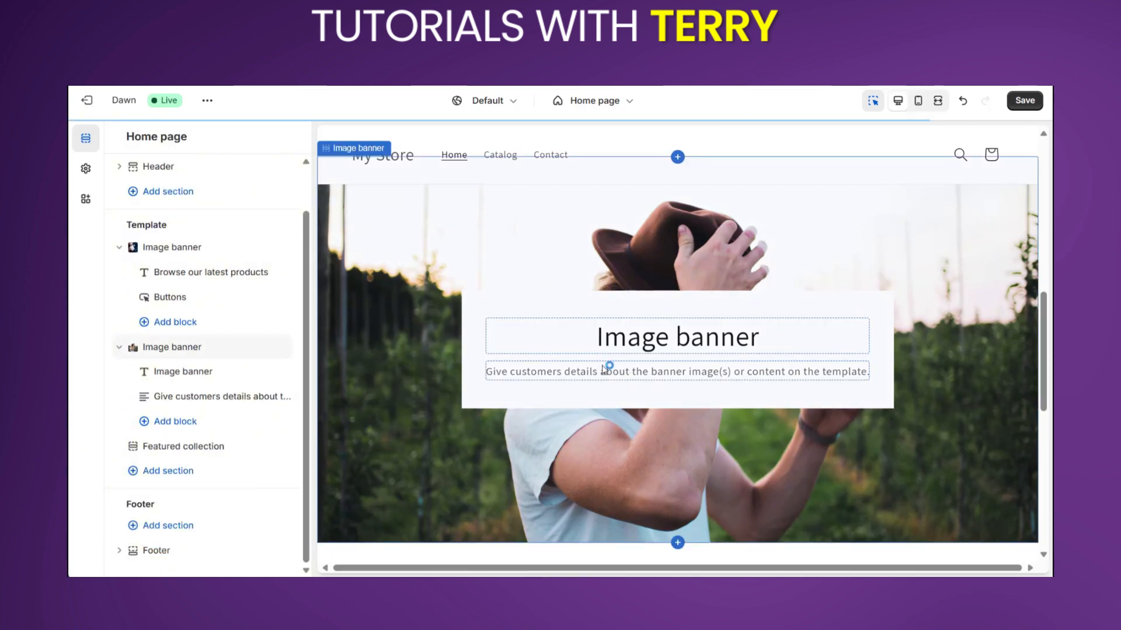
{"action": "left_click", "coordinate": [629, 407]}
{"action": "left_click", "coordinate": [629, 374]}
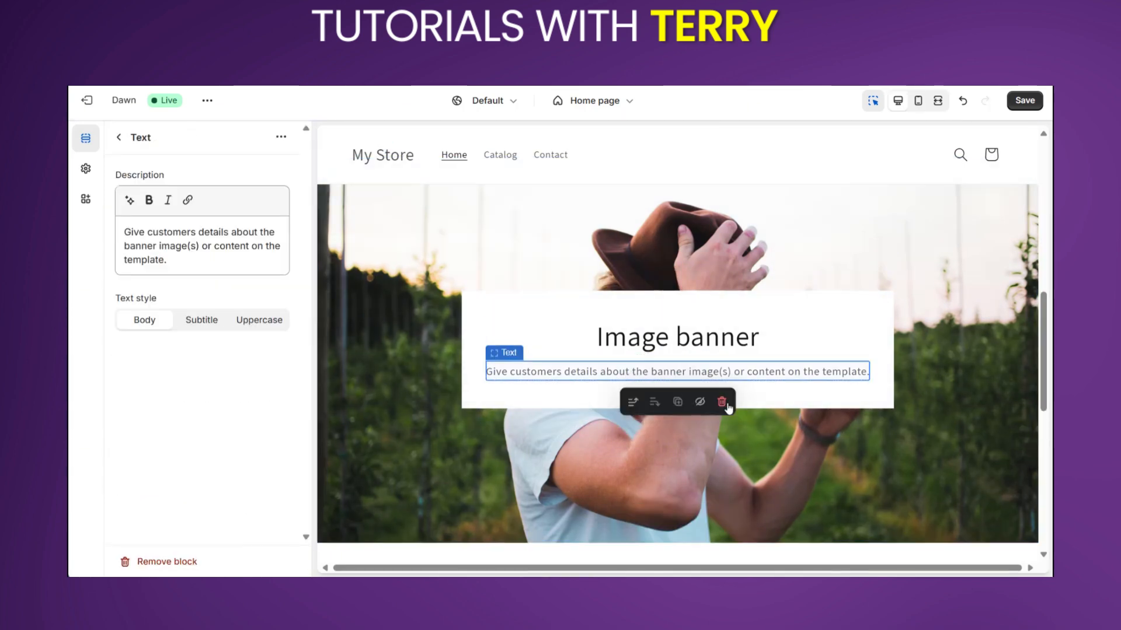
{"action": "left_click", "coordinate": [723, 403]}
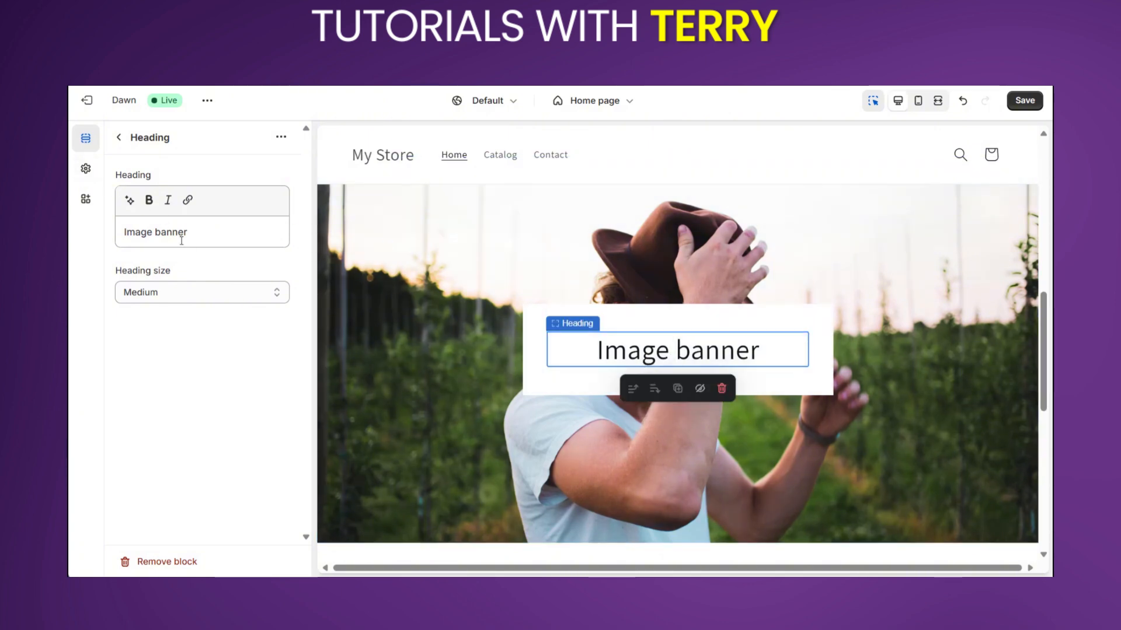
Change the second image banner's heading to "Men Wears" and return to the home page section list.
{"action": "left_click_drag", "start_coordinate": [198, 230], "coordinate": [99, 236]}
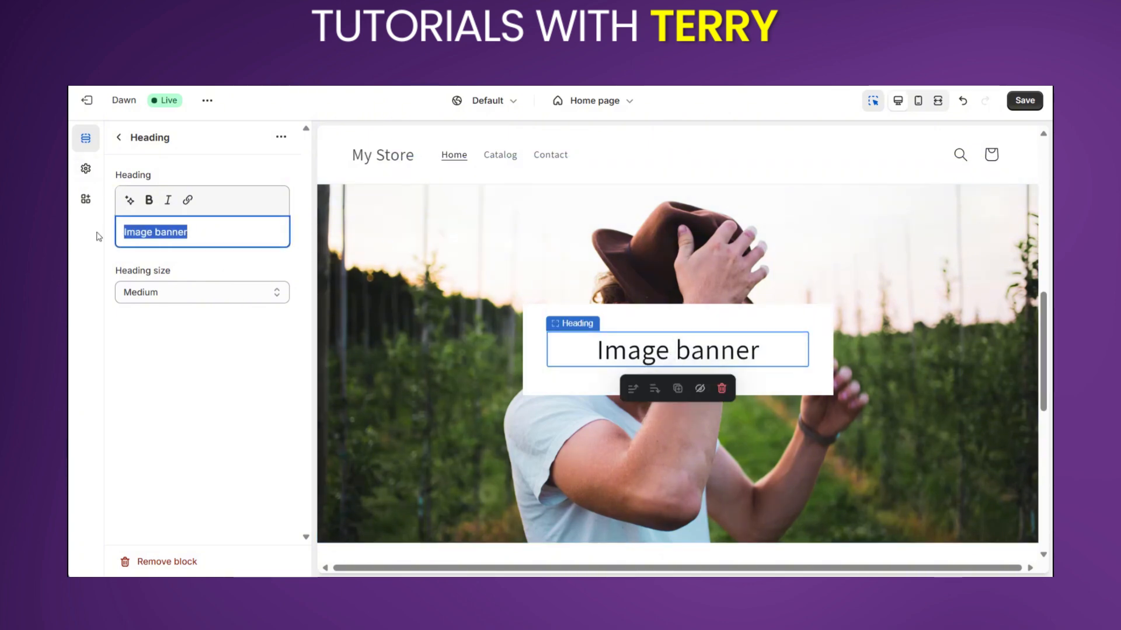
{"action": "type", "text": "Men Wears"}
{"action": "left_click", "coordinate": [118, 137]}
{"action": "left_click", "coordinate": [117, 138]}
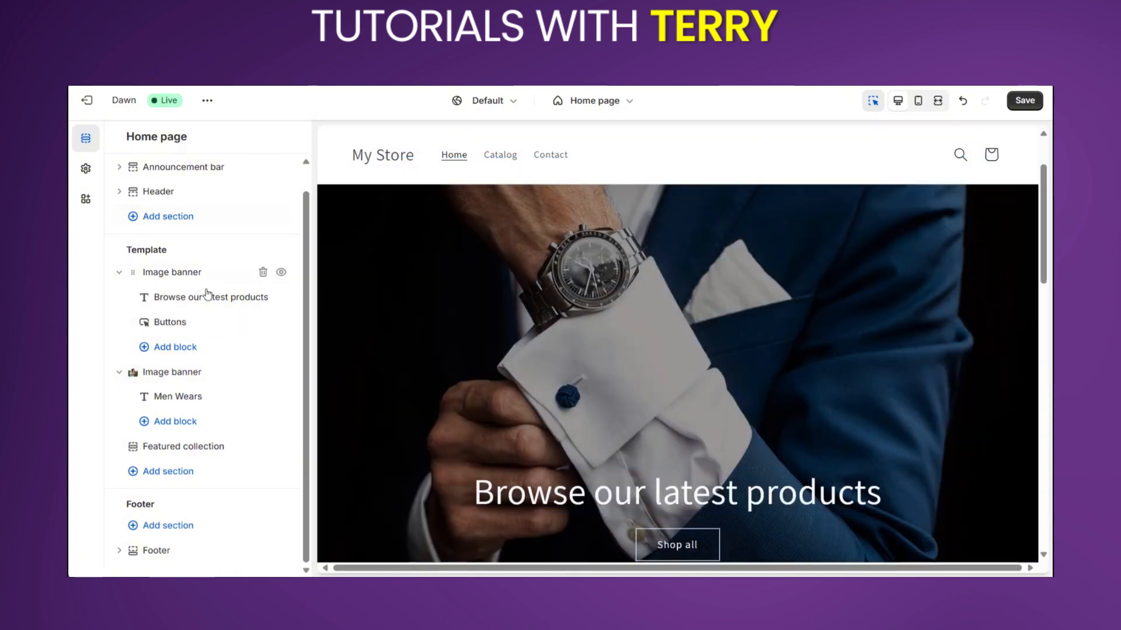
Add custom CSS to the upper image banner that sets .banner and slideshow-component to display: none at max-width: 750px.
{"action": "left_click", "coordinate": [174, 273]}
{"action": "scroll", "coordinate": [173, 348], "scroll_direction": "down", "scroll_amount": 10}
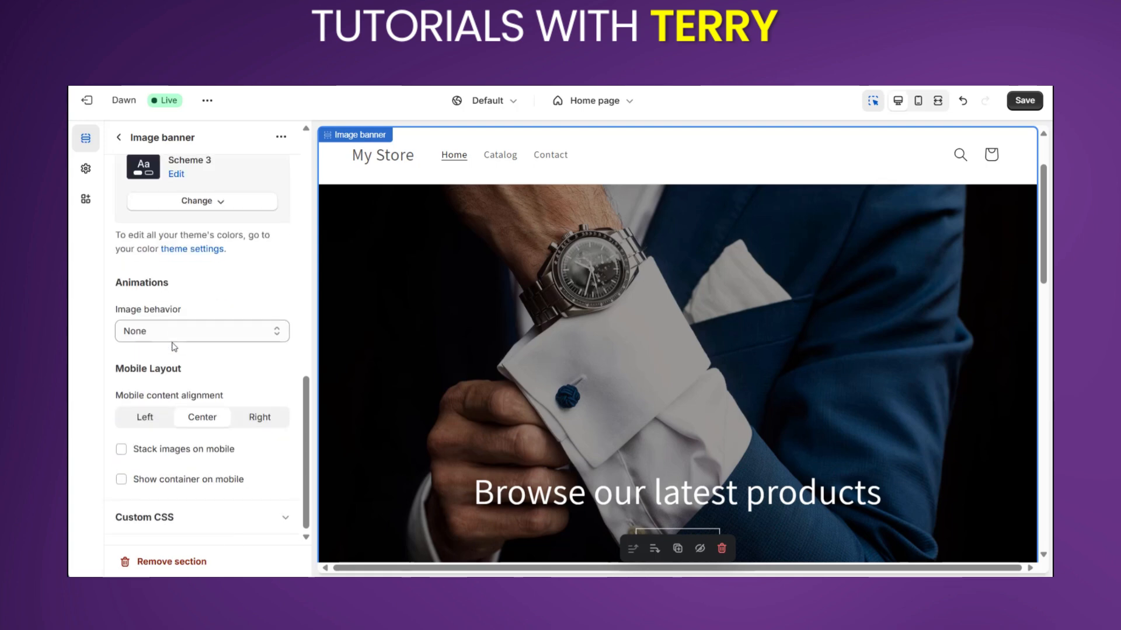
{"action": "left_click", "coordinate": [152, 519]}
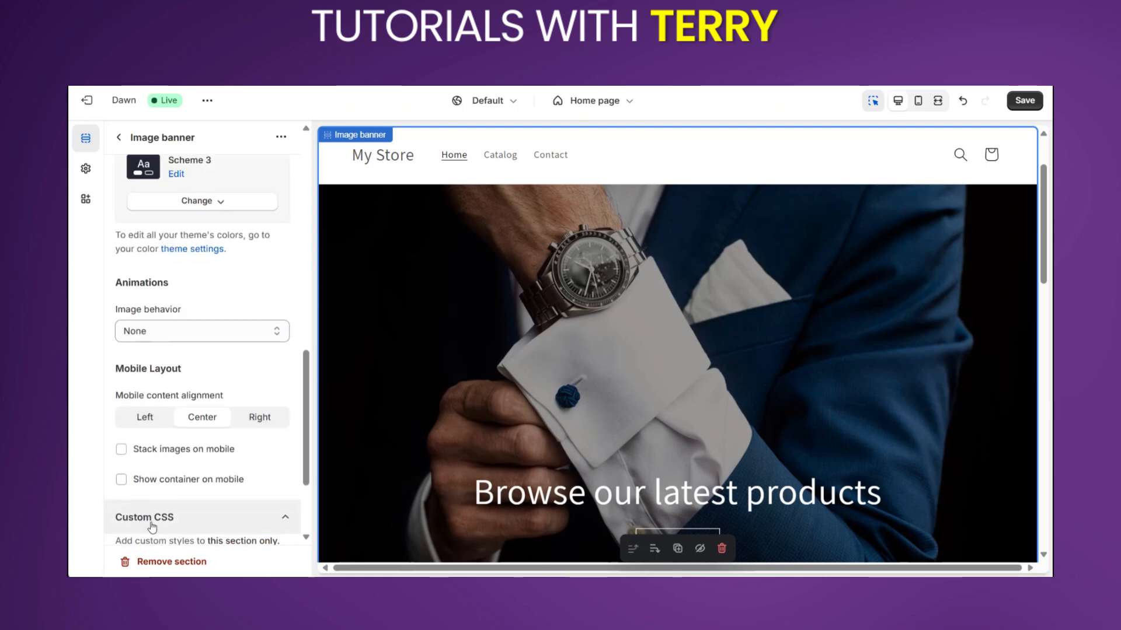
{"action": "scroll", "coordinate": [193, 461], "scroll_direction": "down", "scroll_amount": 2}
{"action": "left_click", "coordinate": [186, 455]}
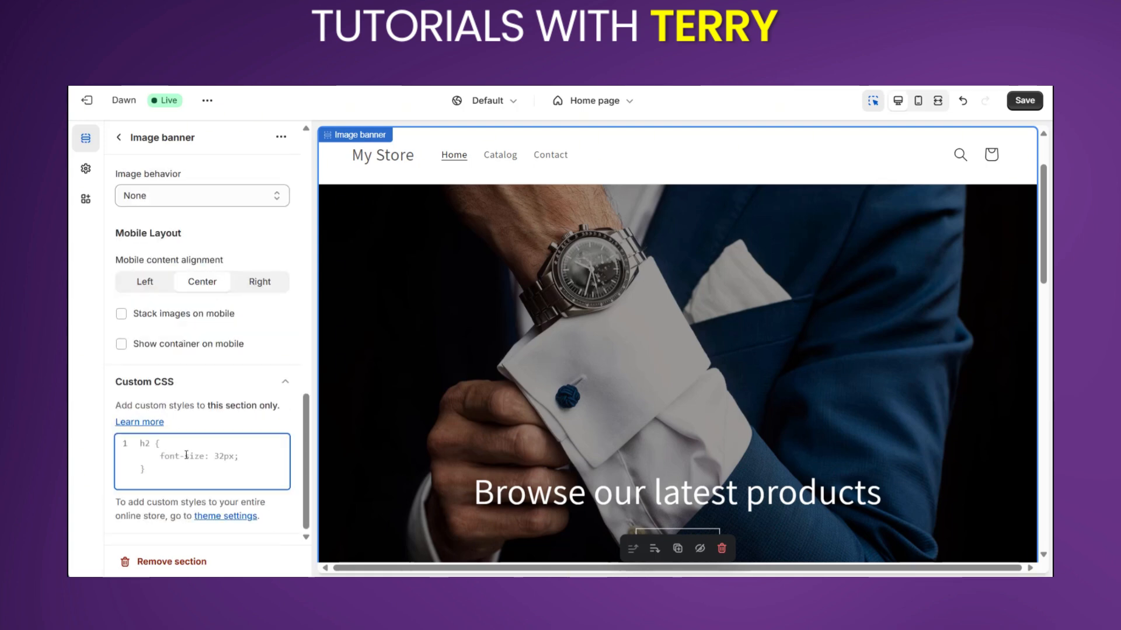
{"action": "type", "text": "@media screen and (max-width: 750px) {   .banner,   slideshow-component {     display: none;   } }"}
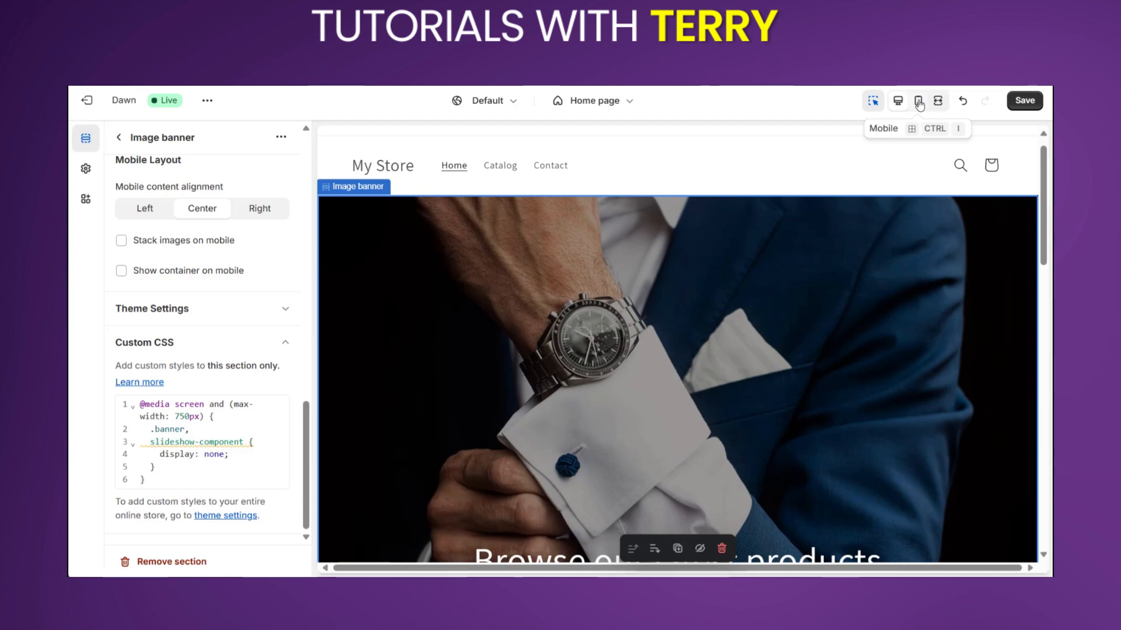
Preview the home page in mobile view, then in desktop view, to check which banners each one displays.
{"action": "left_click", "coordinate": [918, 102]}
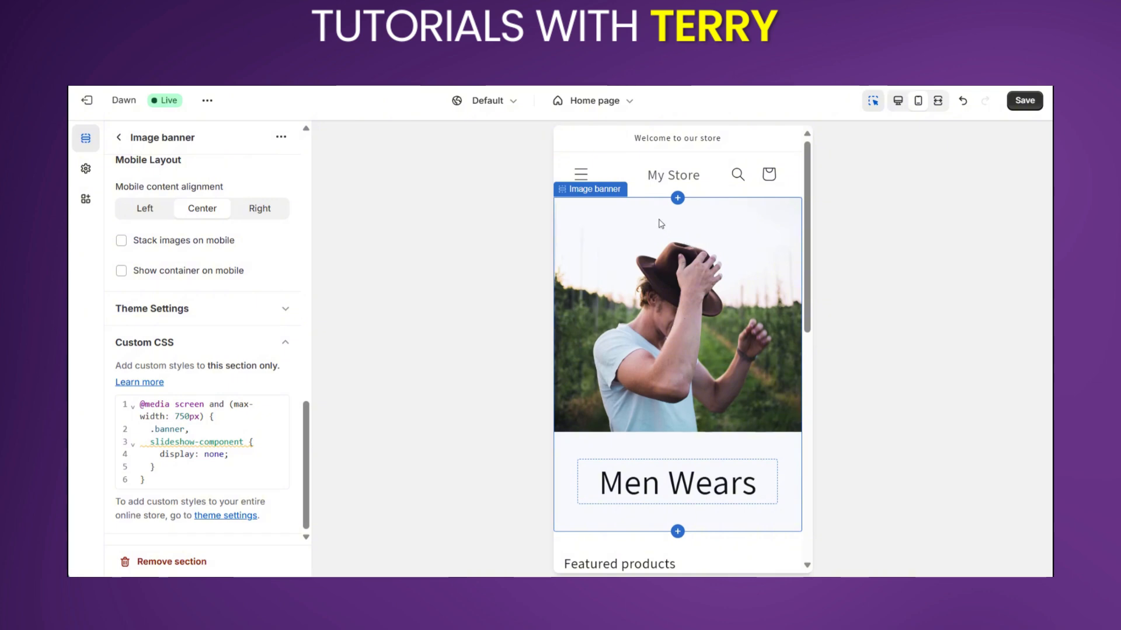
{"action": "left_click", "coordinate": [900, 102]}
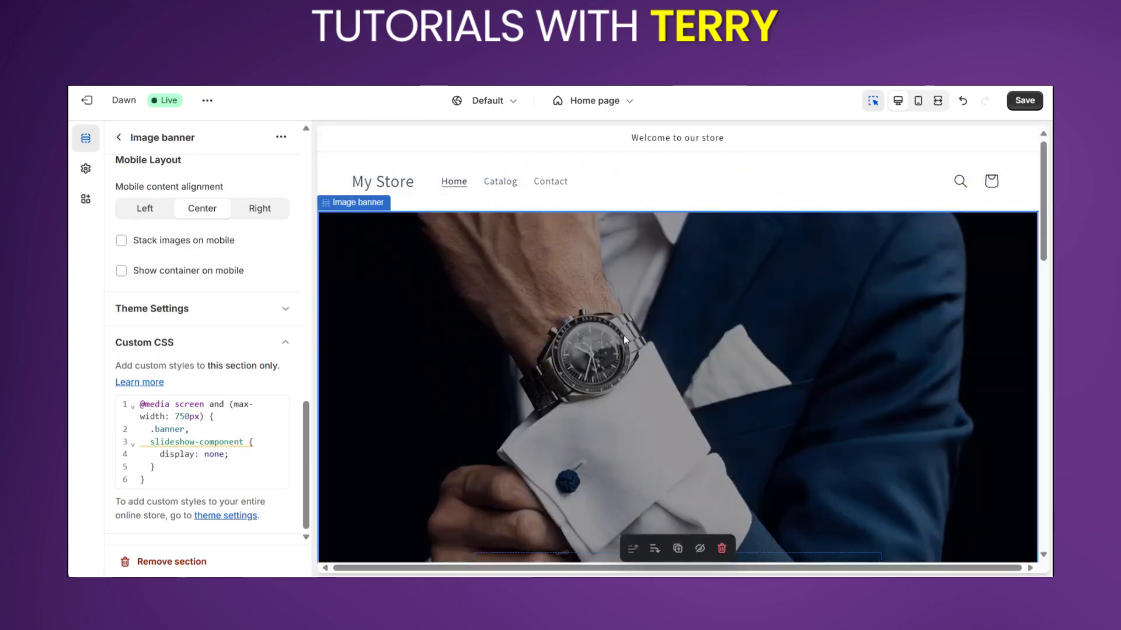
{"action": "scroll", "coordinate": [626, 326], "scroll_direction": "down", "scroll_amount": 10}
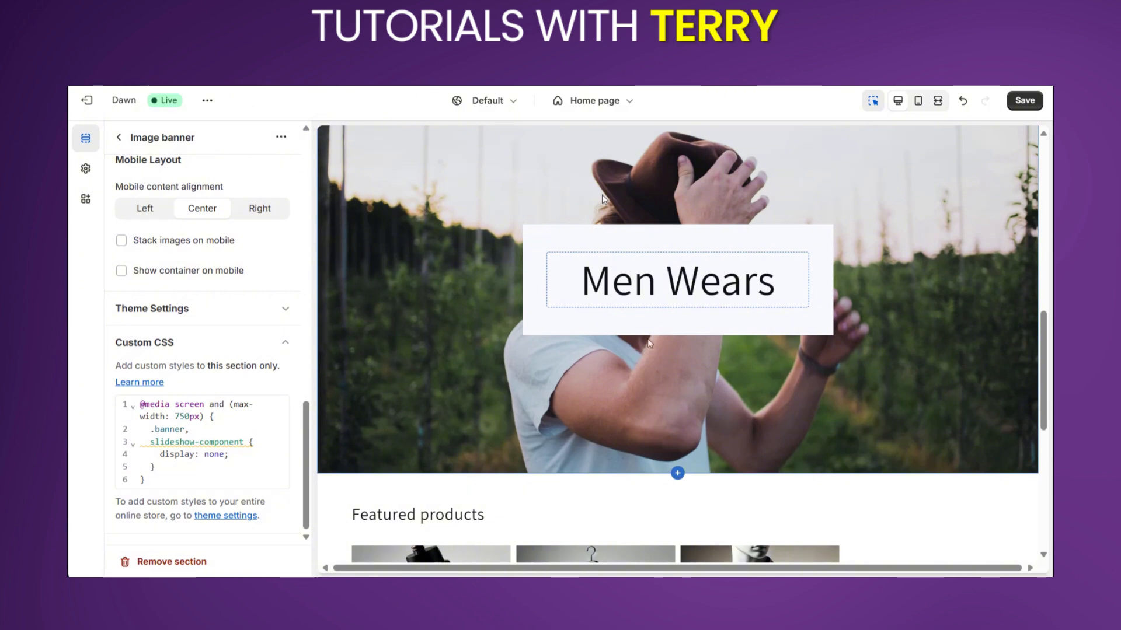
Add custom CSS to the "Men Wears" image banner that sets .banner and slideshow-component to display: none at min-width: 750px.
{"action": "left_click", "coordinate": [120, 140]}
{"action": "left_click", "coordinate": [159, 369]}
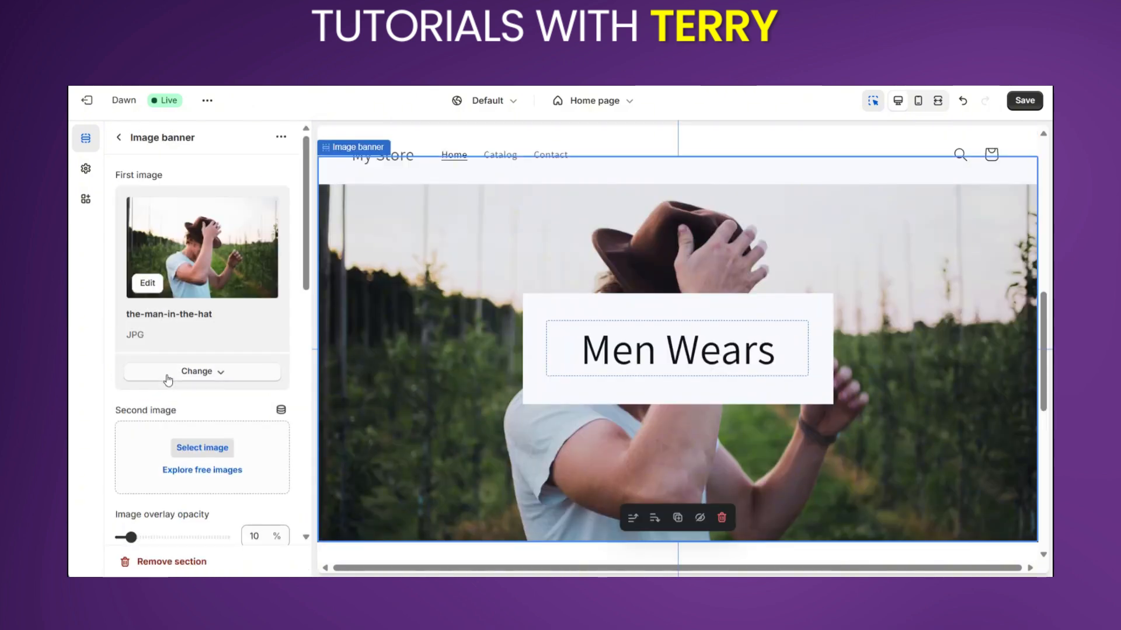
{"action": "scroll", "coordinate": [172, 385], "scroll_direction": "down", "scroll_amount": 10}
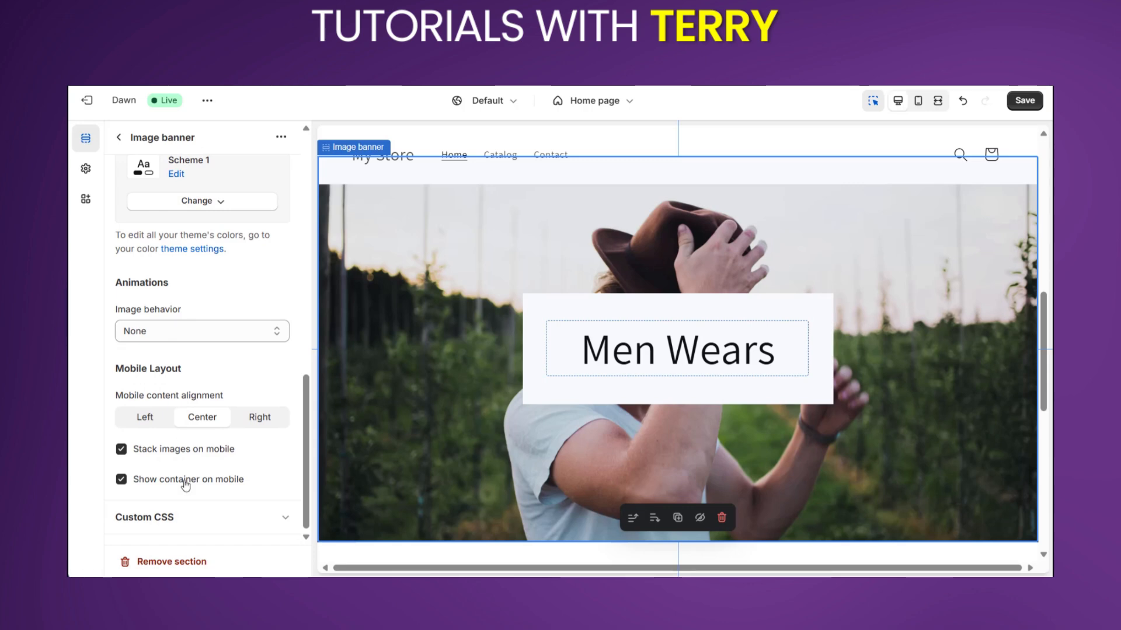
{"action": "left_click", "coordinate": [174, 519]}
{"action": "scroll", "coordinate": [177, 467], "scroll_direction": "down", "scroll_amount": 3}
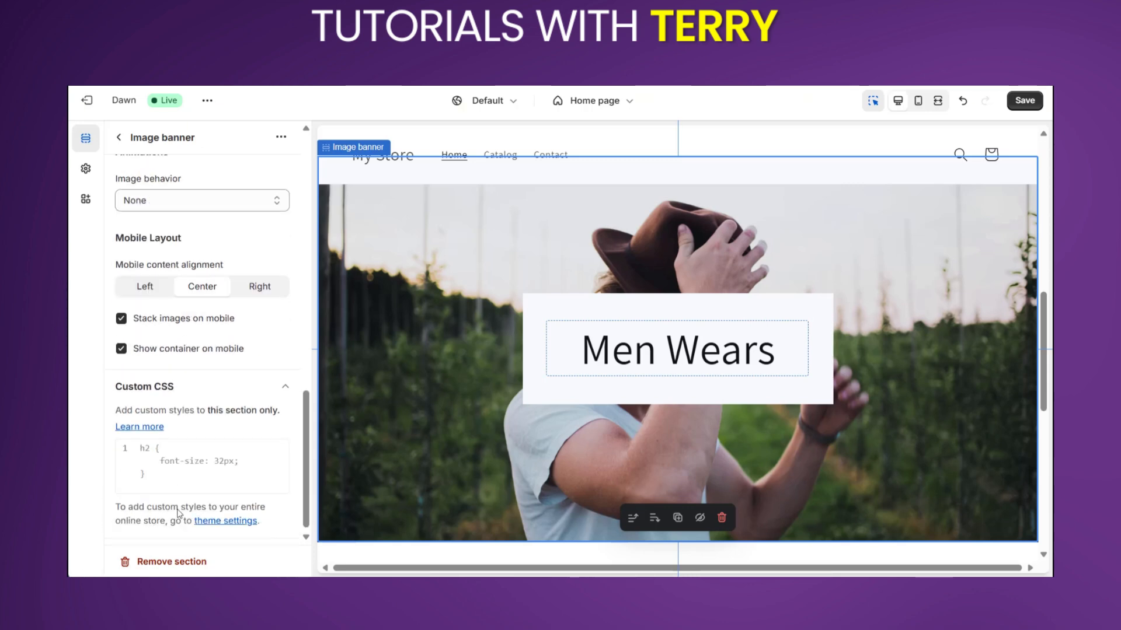
{"action": "left_click", "coordinate": [179, 451]}
{"action": "key", "text": "ctrl+v"}
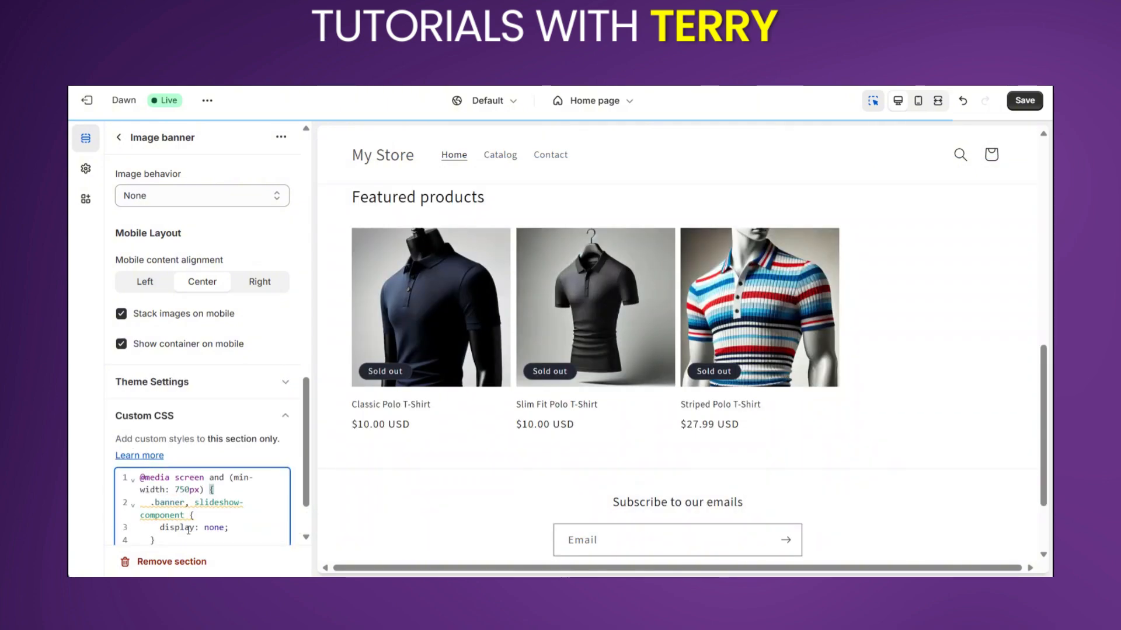
{"action": "scroll", "coordinate": [455, 469], "scroll_direction": "down", "scroll_amount": 1}
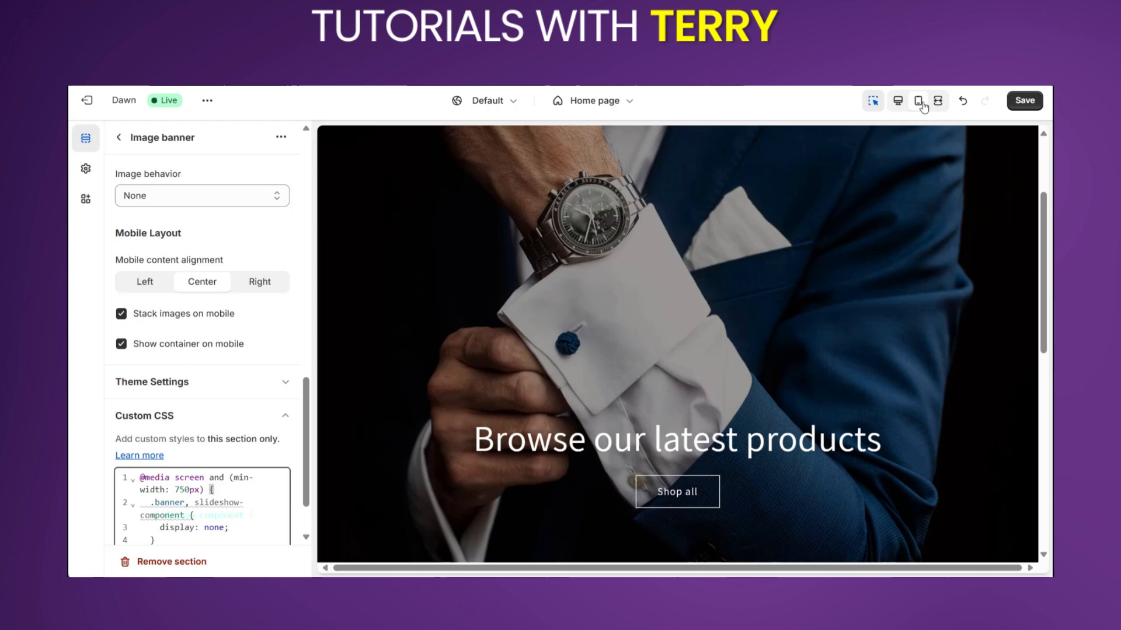
Preview the whole home page in mobile view, then in desktop view, to check which image banner each one displays.
{"action": "left_click", "coordinate": [920, 102]}
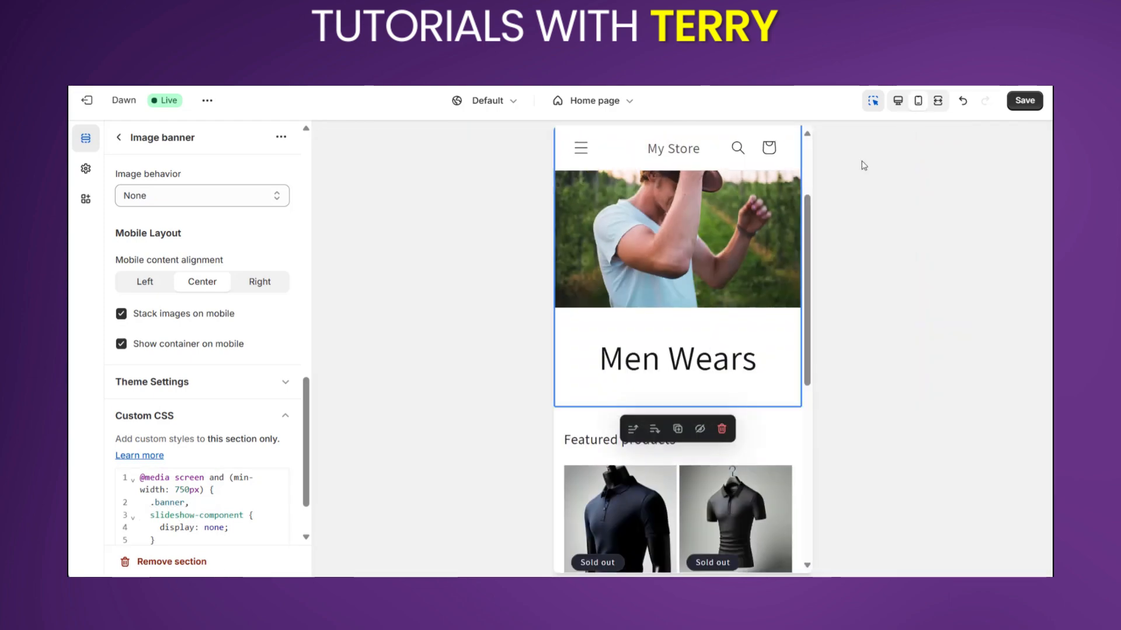
{"action": "scroll", "coordinate": [714, 321], "scroll_direction": "up", "scroll_amount": 2}
{"action": "scroll", "coordinate": [712, 316], "scroll_direction": "down", "scroll_amount": 8}
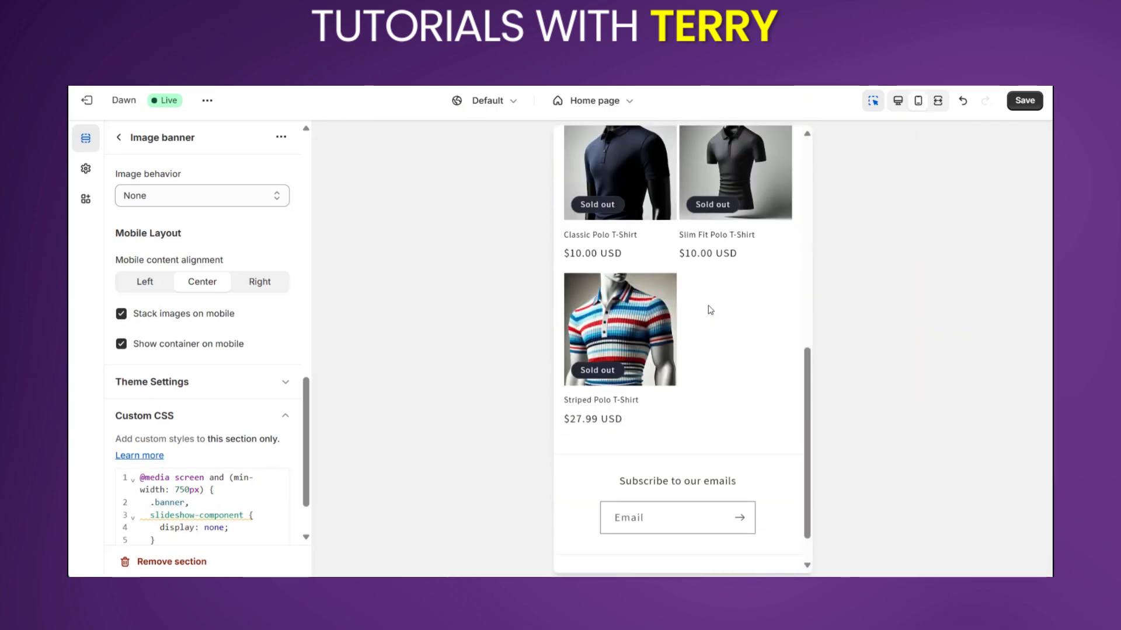
{"action": "scroll", "coordinate": [711, 310], "scroll_direction": "up", "scroll_amount": 8}
{"action": "left_click", "coordinate": [897, 100]}
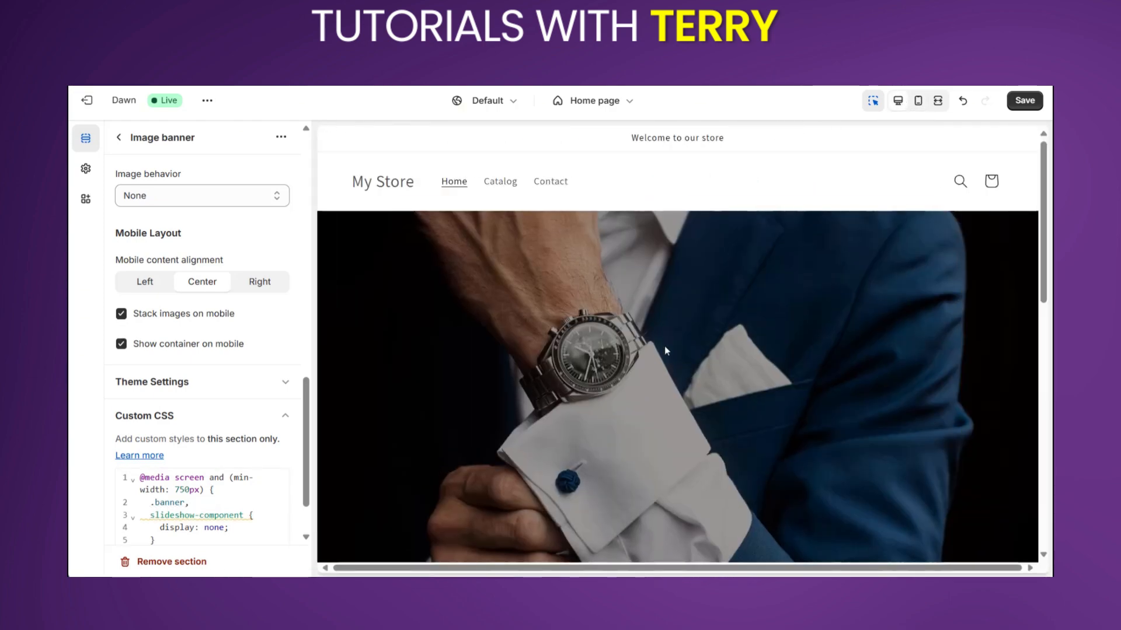
{"action": "scroll", "coordinate": [665, 350], "scroll_direction": "down", "scroll_amount": 3}
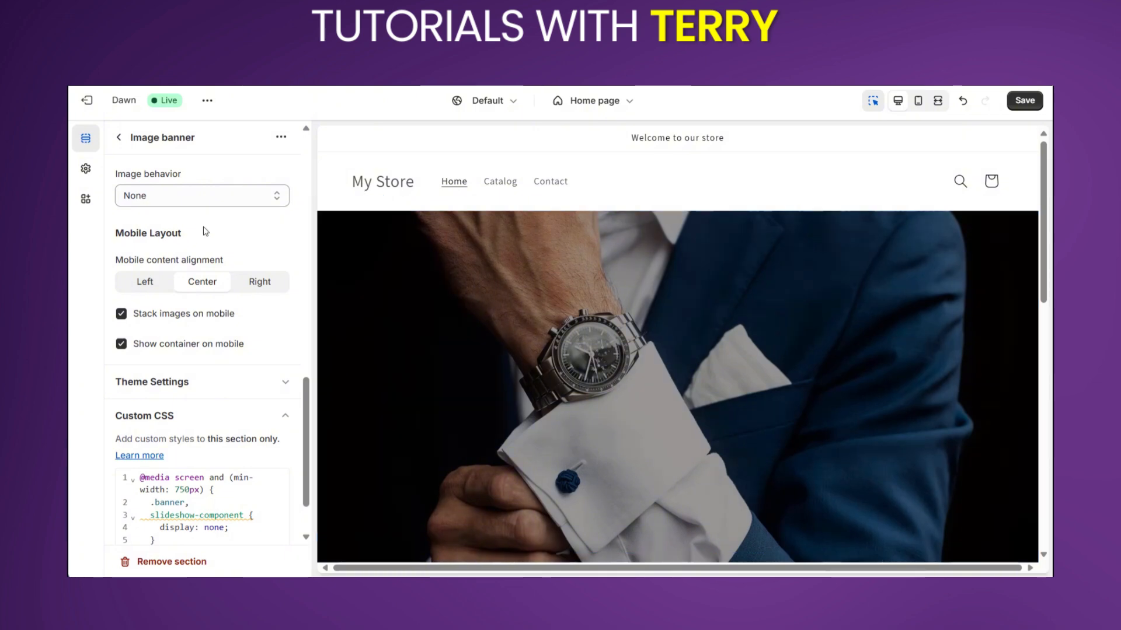
Save the theme changes and recheck the banners in mobile view and then desktop view.
{"action": "left_click", "coordinate": [1028, 103]}
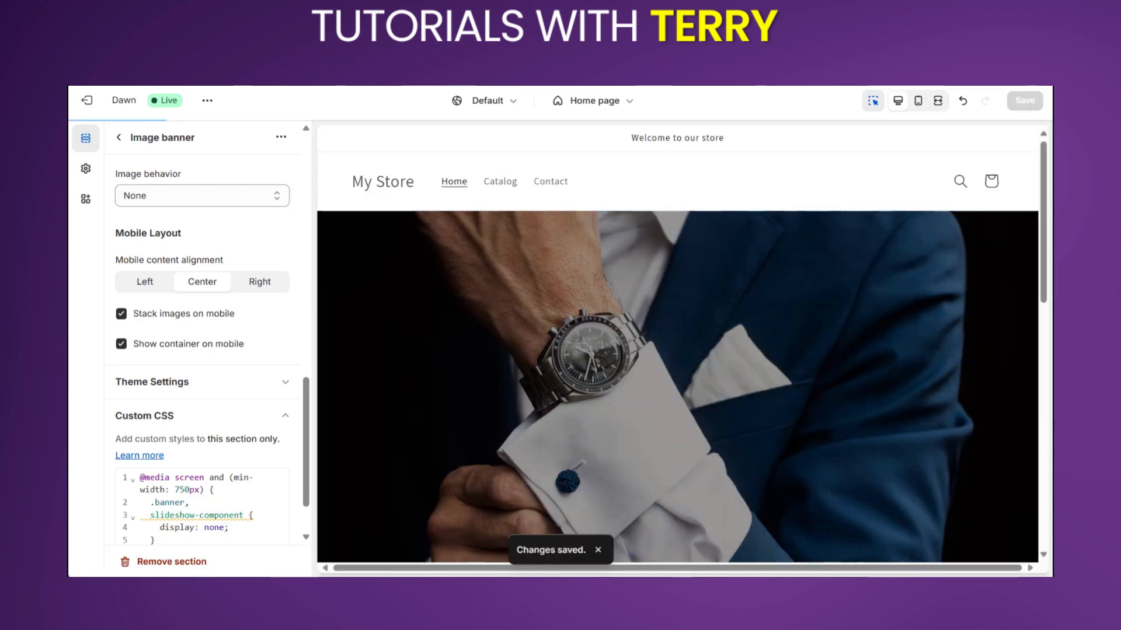
{"action": "left_click", "coordinate": [917, 104]}
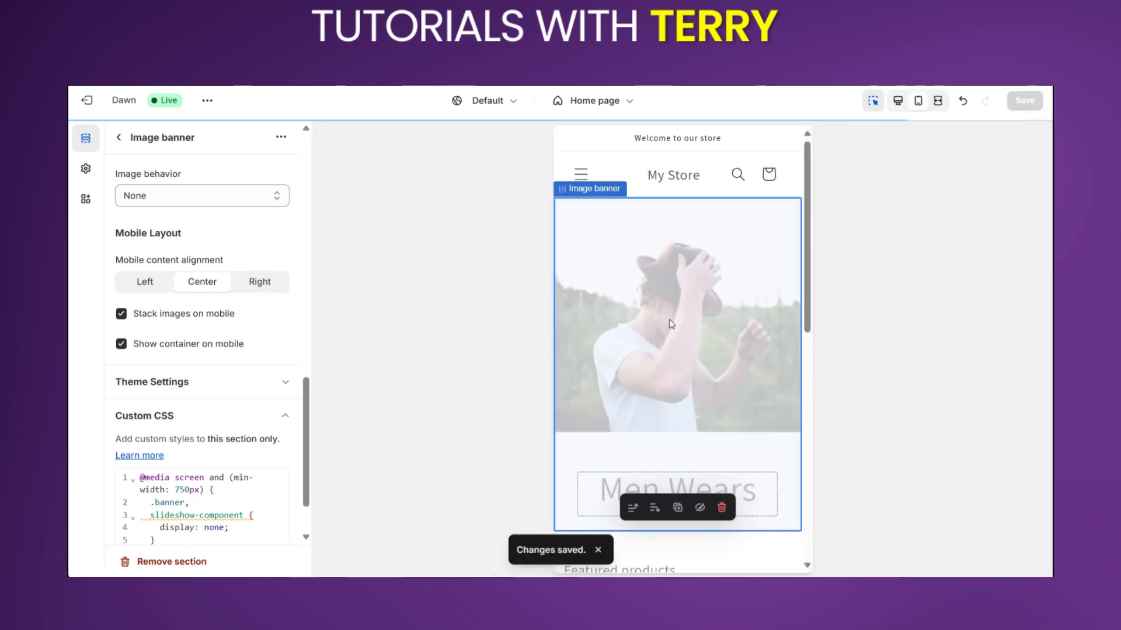
{"action": "left_click", "coordinate": [898, 101]}
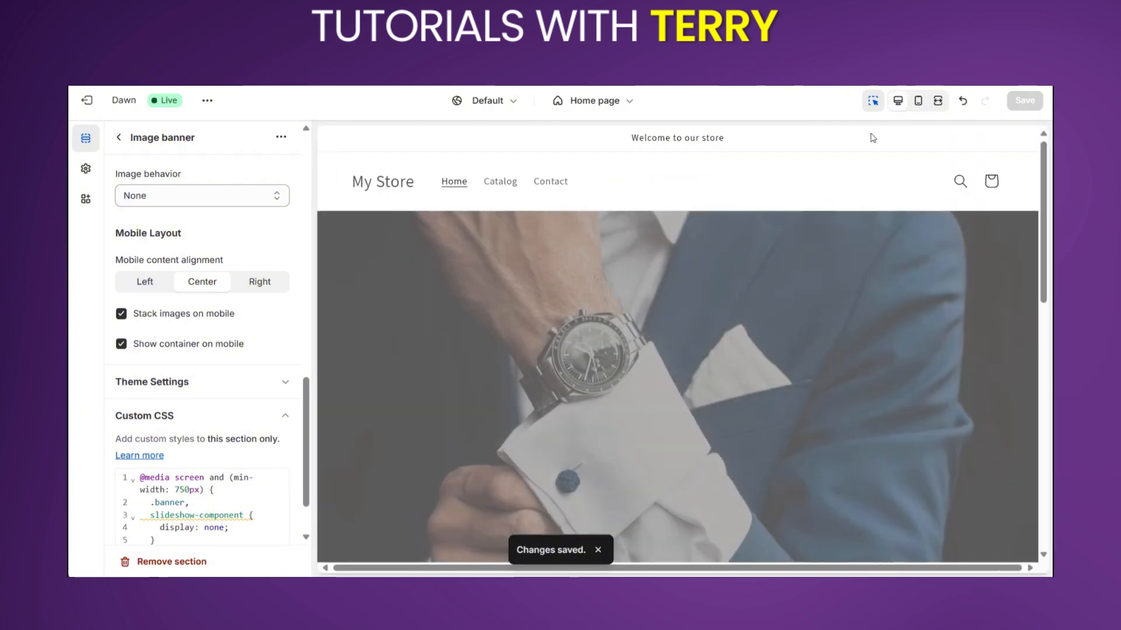